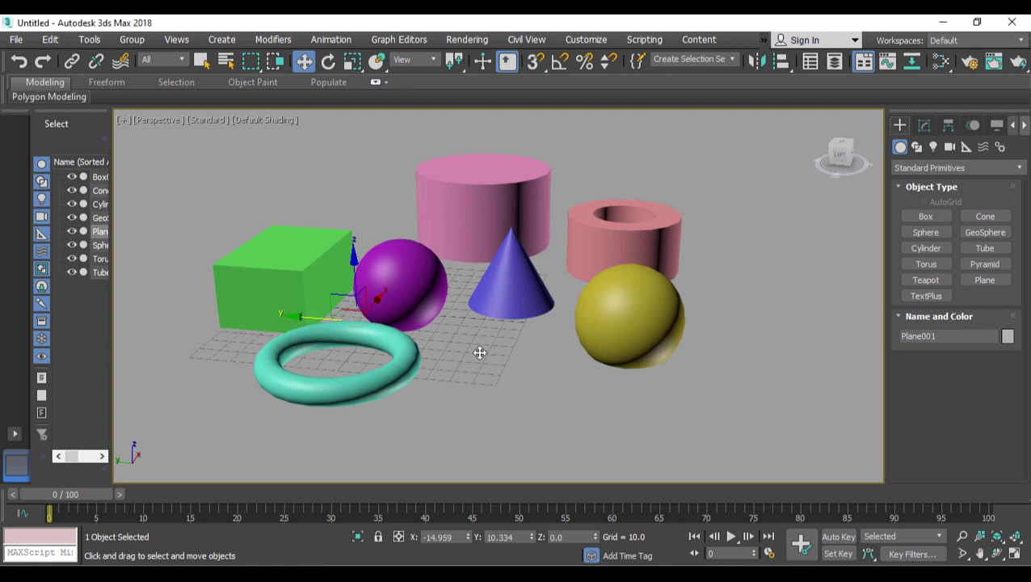
Step: Orbit and pan the perspective view to examine the primitives from behind the green box
alt+middle_drag(479, 352, 718, 302)
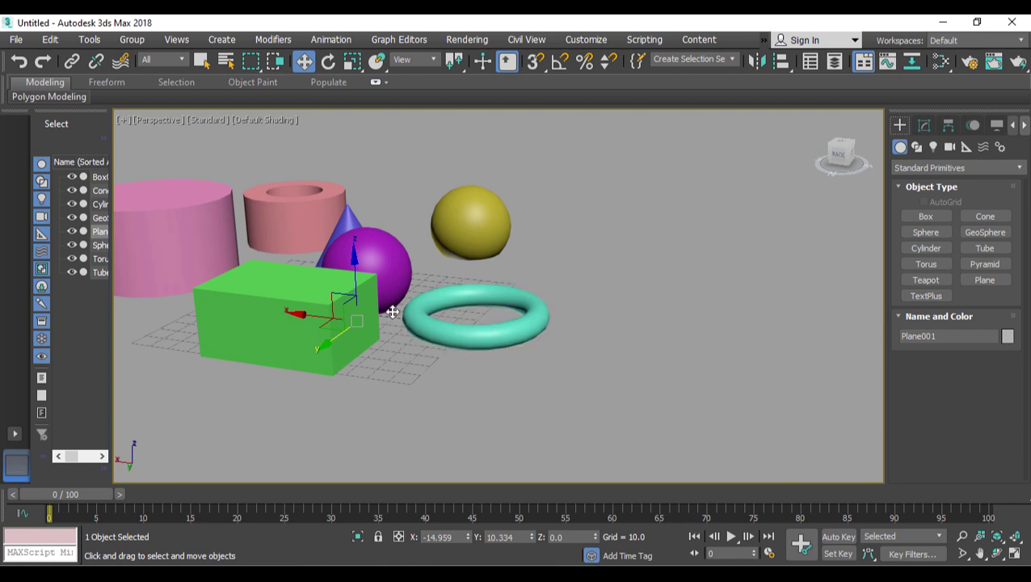
middle_drag(393, 312, 295, 292)
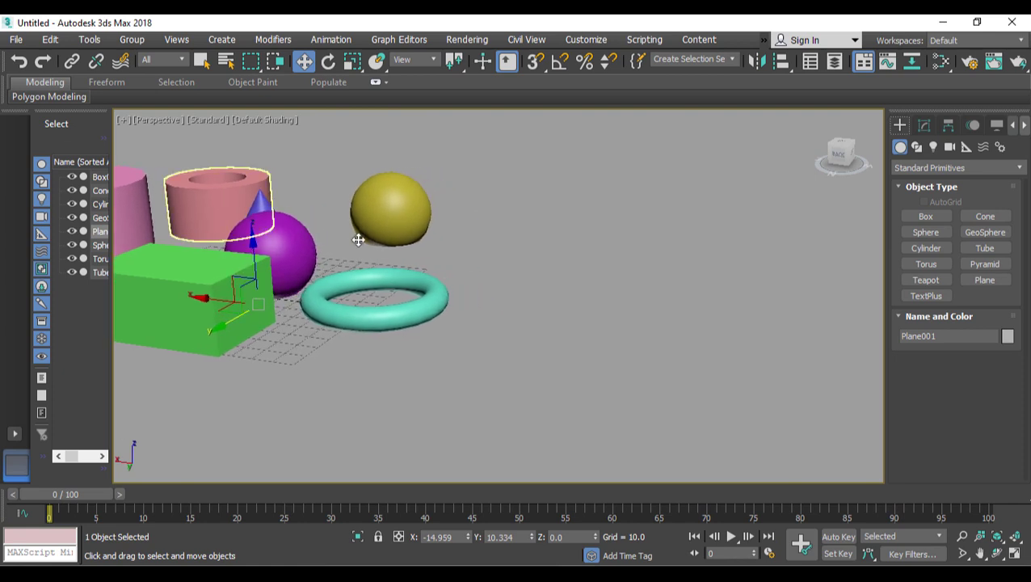
click(267, 256)
middle_drag(235, 252, 457, 260)
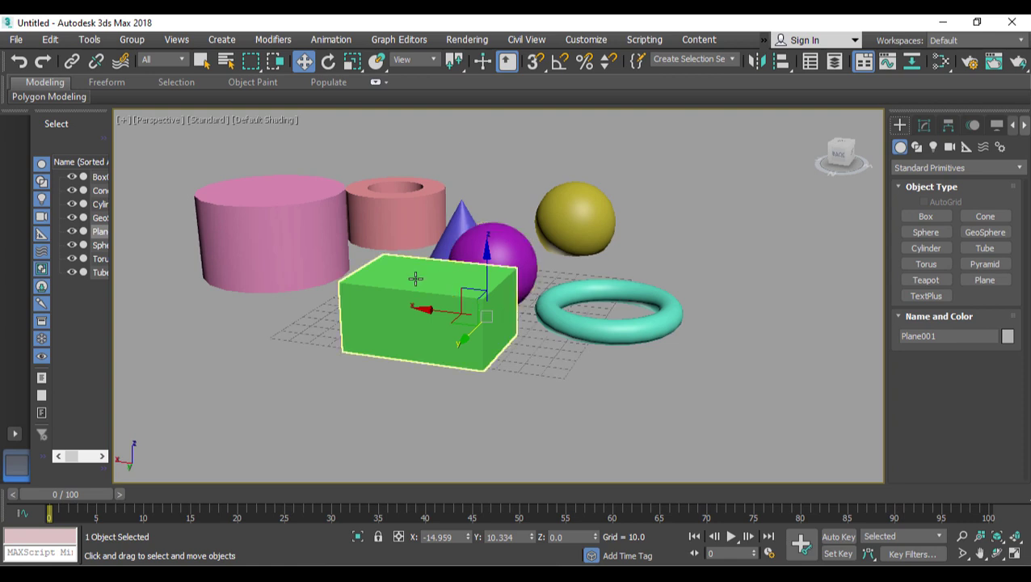
middle_drag(420, 279, 488, 281)
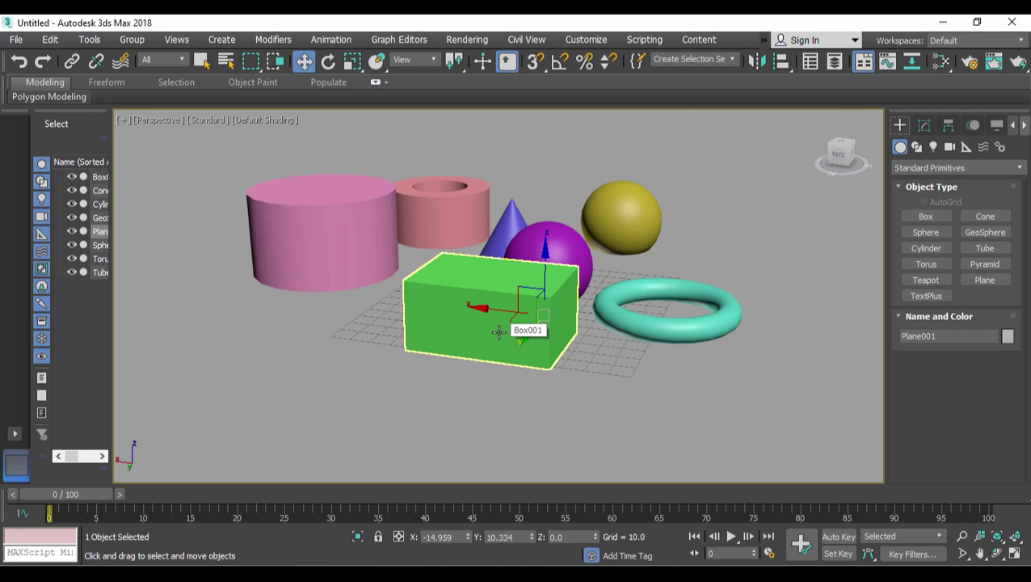
Step: Zoom in and out on the green box to inspect it closely and against the whole group of primitives
scroll(499, 331, up, 3)
scroll(499, 331, up, 3)
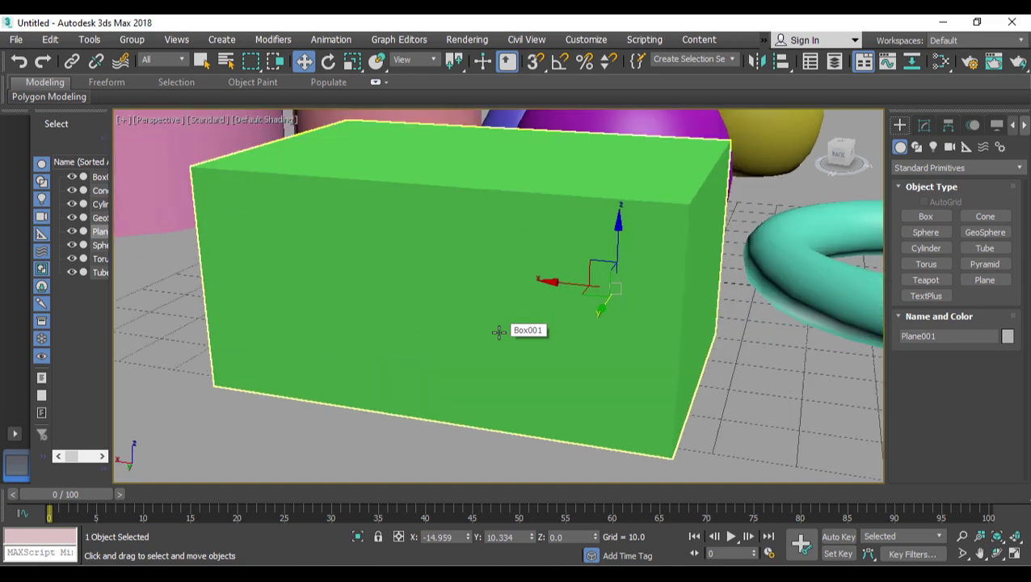
scroll(498, 331, down, 3)
scroll(498, 331, down, 6)
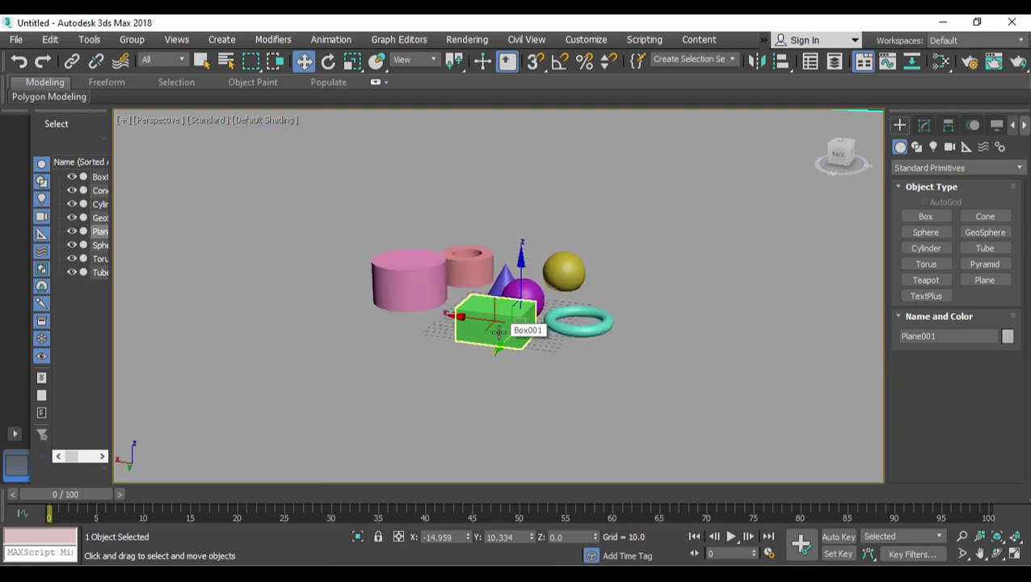
scroll(499, 331, down, 3)
scroll(498, 331, up, 3)
scroll(499, 331, up, 2)
scroll(499, 331, up, 4)
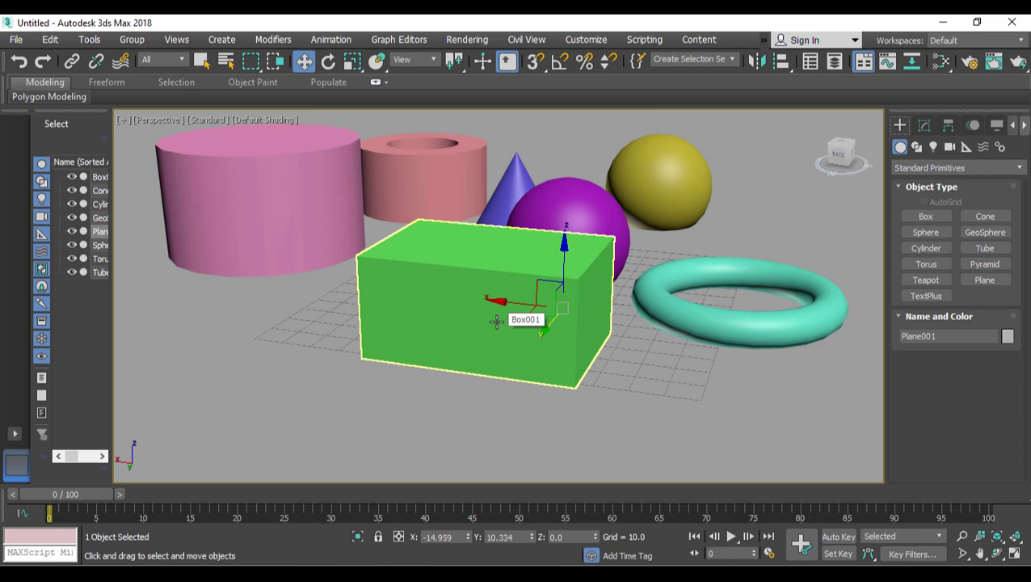
mouse_move(548, 324)
alt+middle_down()
mouse_move(506, 334)
mouse_move(551, 319)
alt+middle_up()
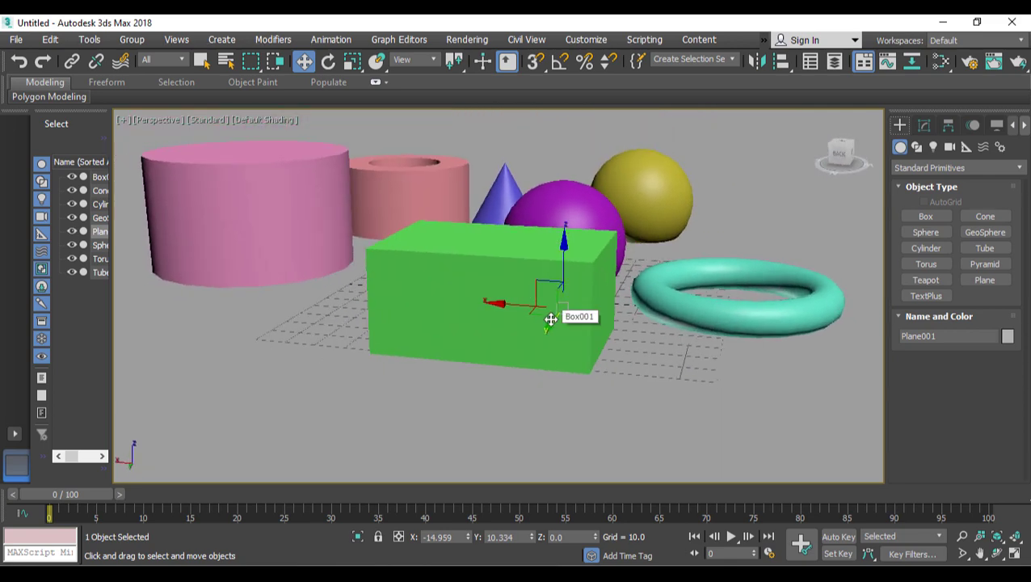
Step: Examine the primitives in the Top view and from an orbited orthographic angle, and return to the Perspective view
key(t)
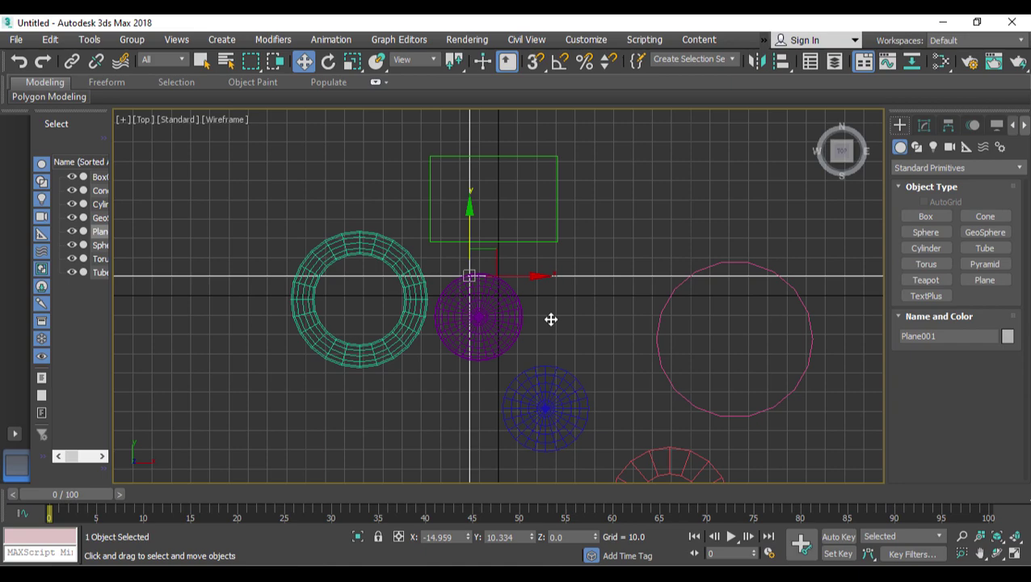
alt+middle_drag(538, 329, 550, 264)
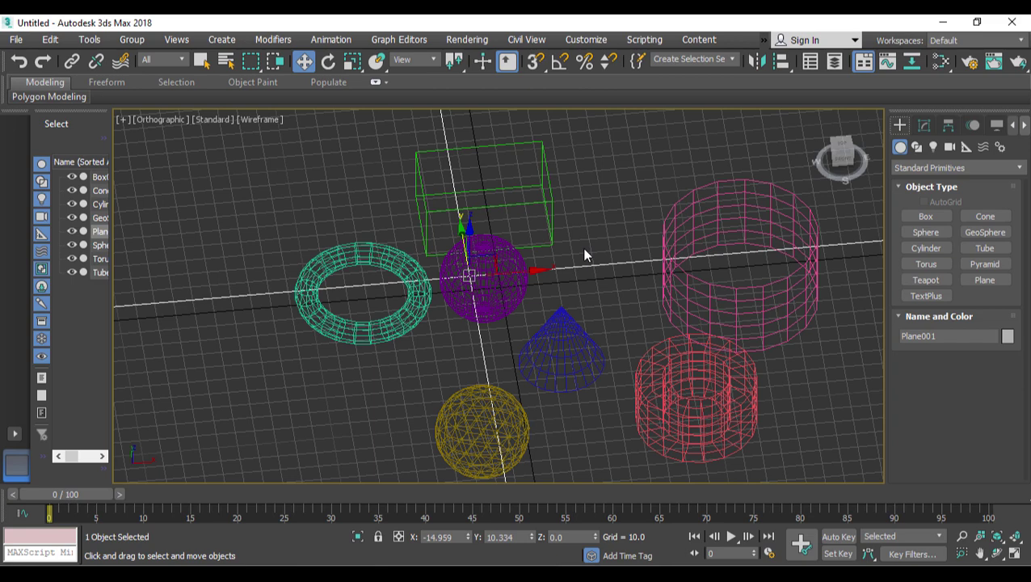
key(p)
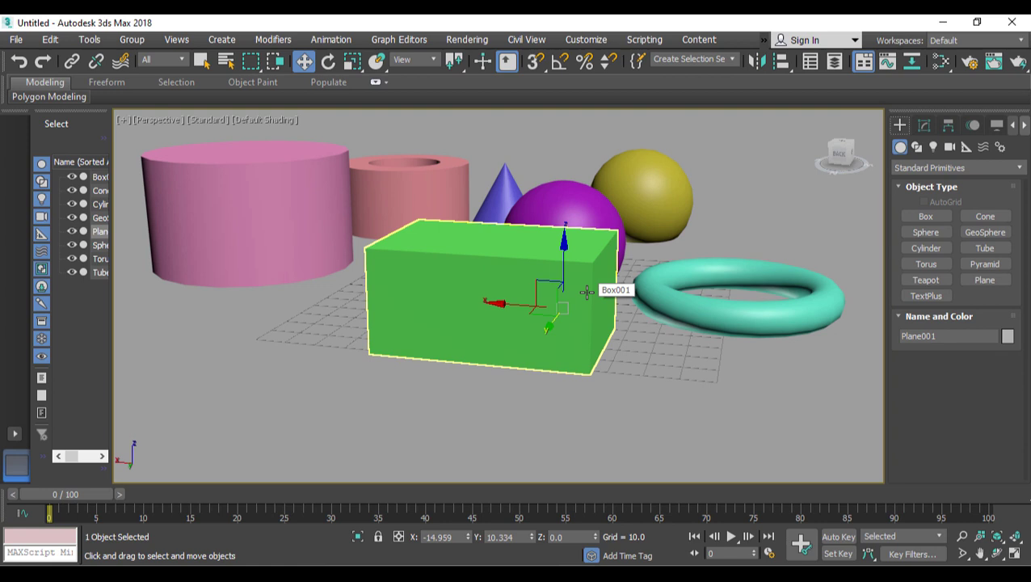
middle_drag(587, 290, 556, 297)
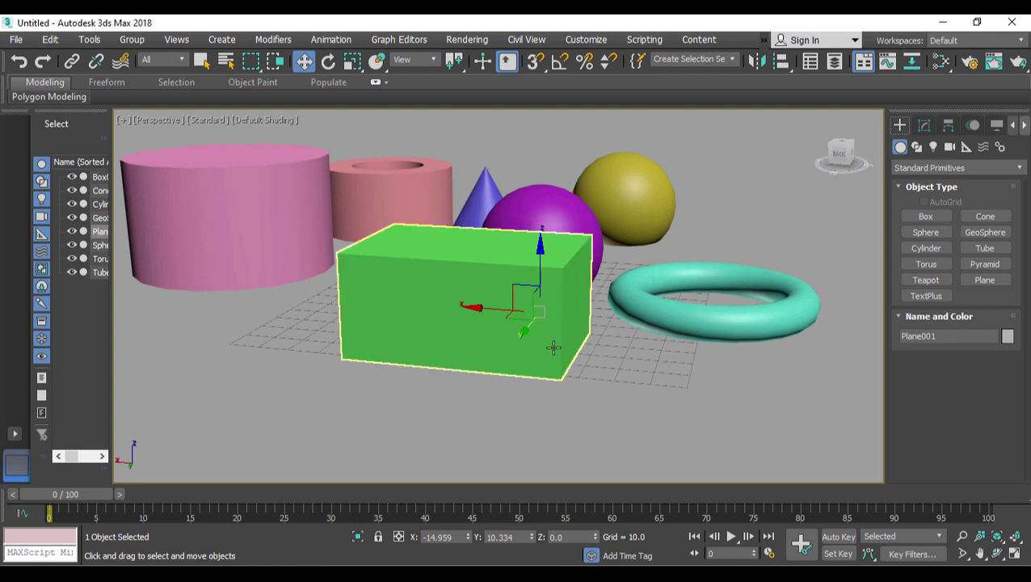
alt+middle_drag(553, 349, 551, 365)
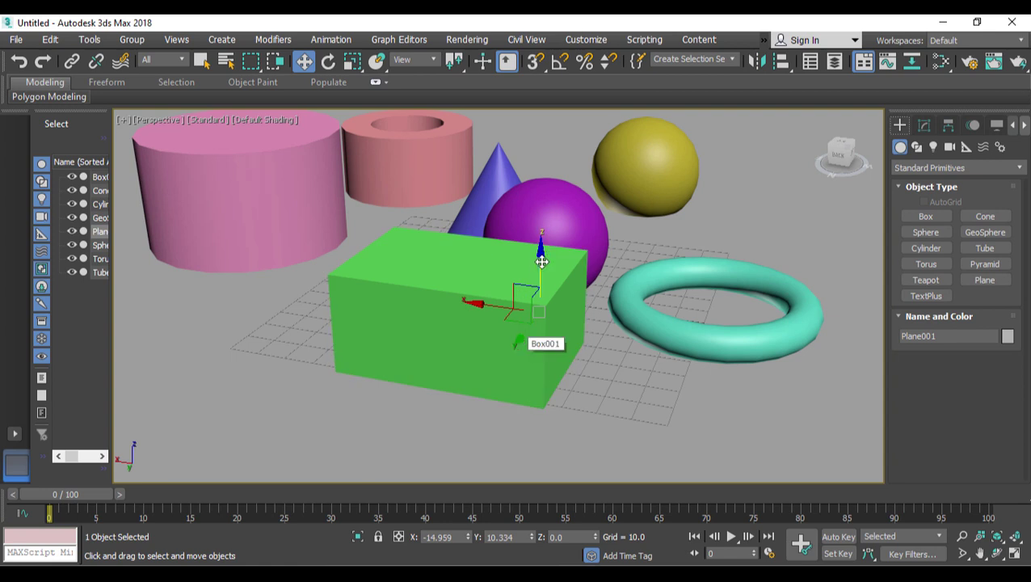
Step: Select the box, cylinder, sphere, torus, cone, geosphere and tube one after another with the Move tool active
drag(540, 259, 540, 281)
click(418, 276)
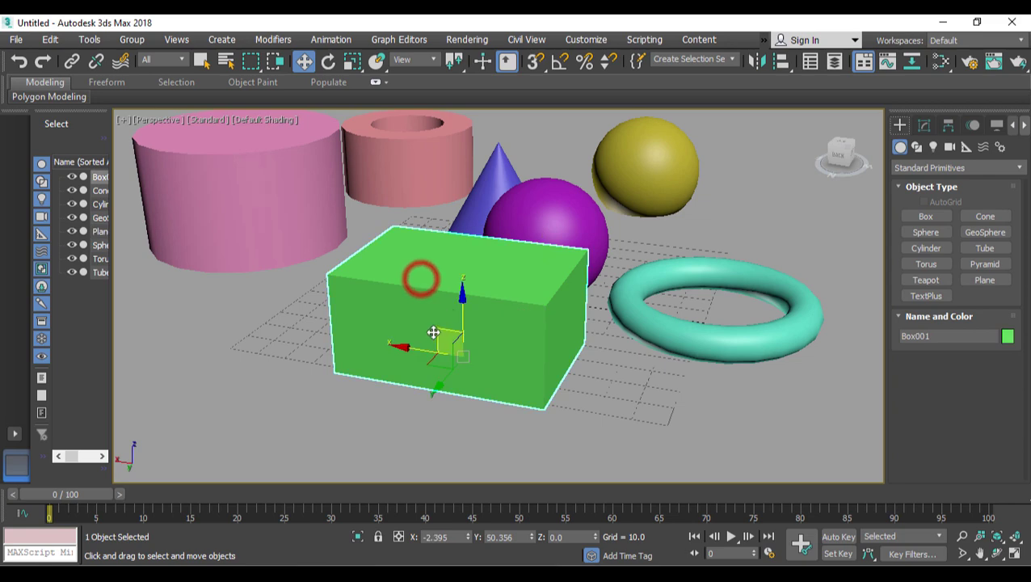
alt+middle_drag(432, 334, 454, 340)
click(464, 138)
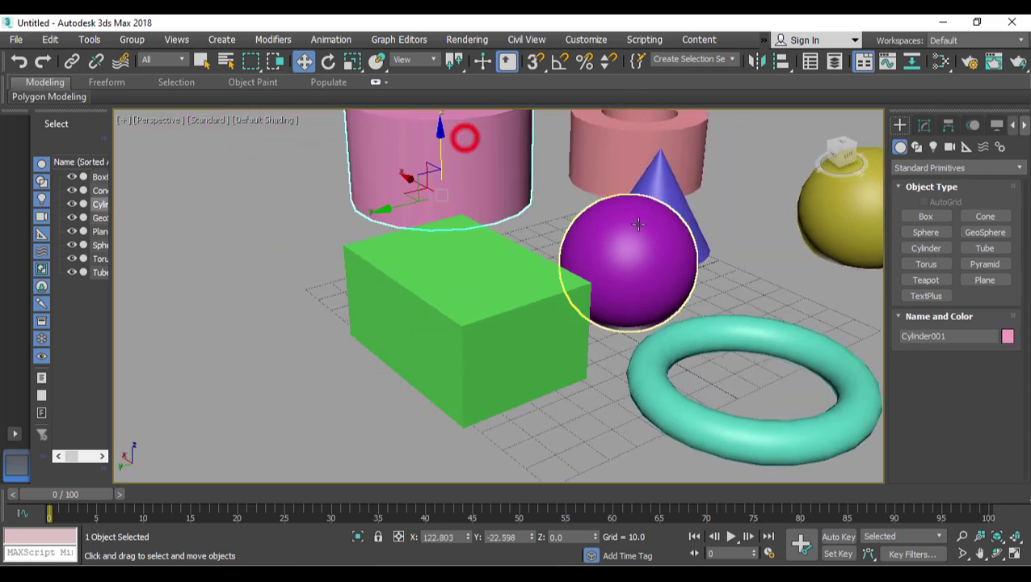
click(638, 225)
click(714, 329)
click(679, 212)
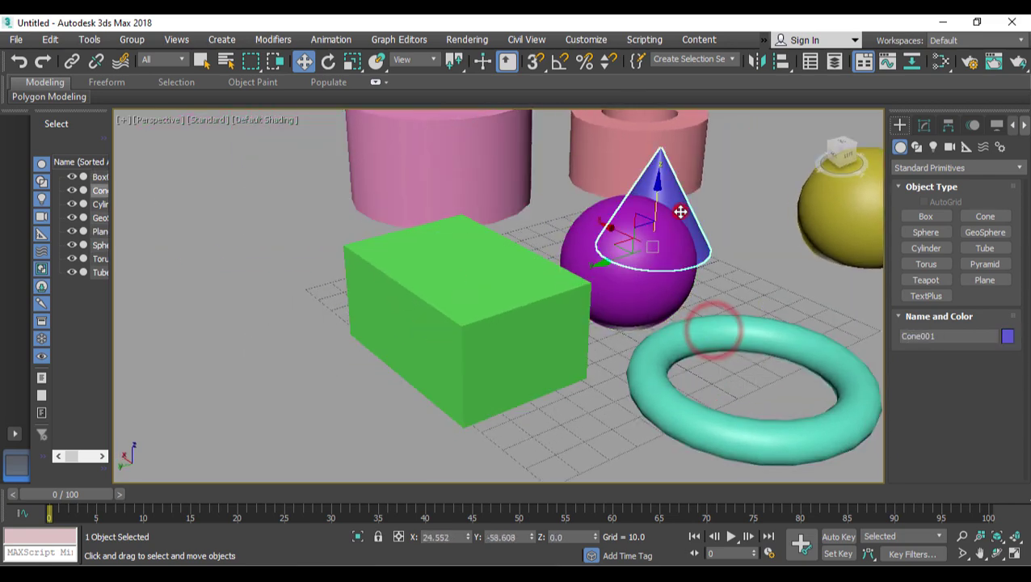
click(845, 208)
click(614, 152)
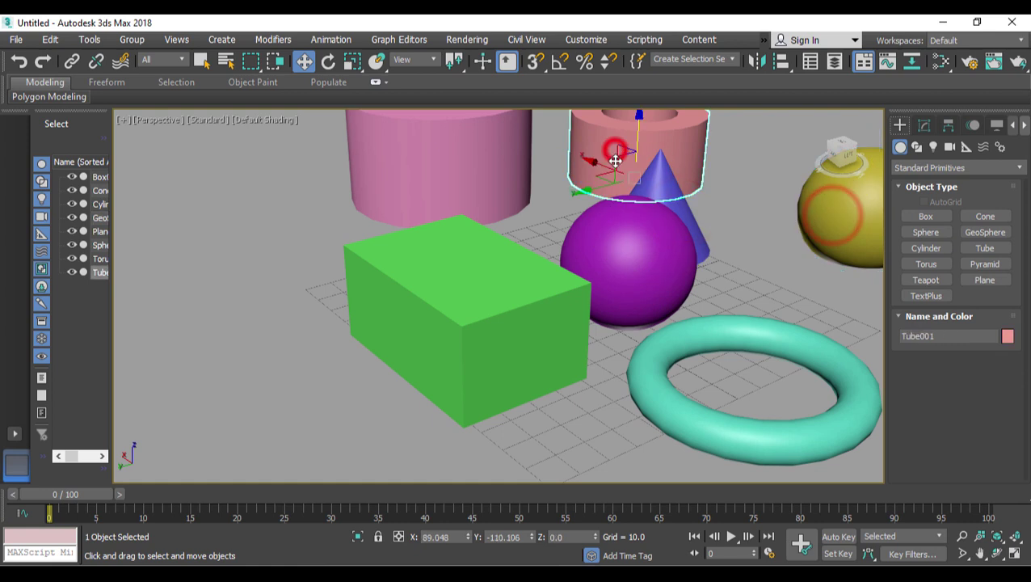
Step: Try moving the green box along its Y and Z axes, undoing each move
click(475, 261)
mouse_move(402, 375)
mouse_down()
mouse_move(248, 391)
mouse_move(391, 369)
mouse_up()
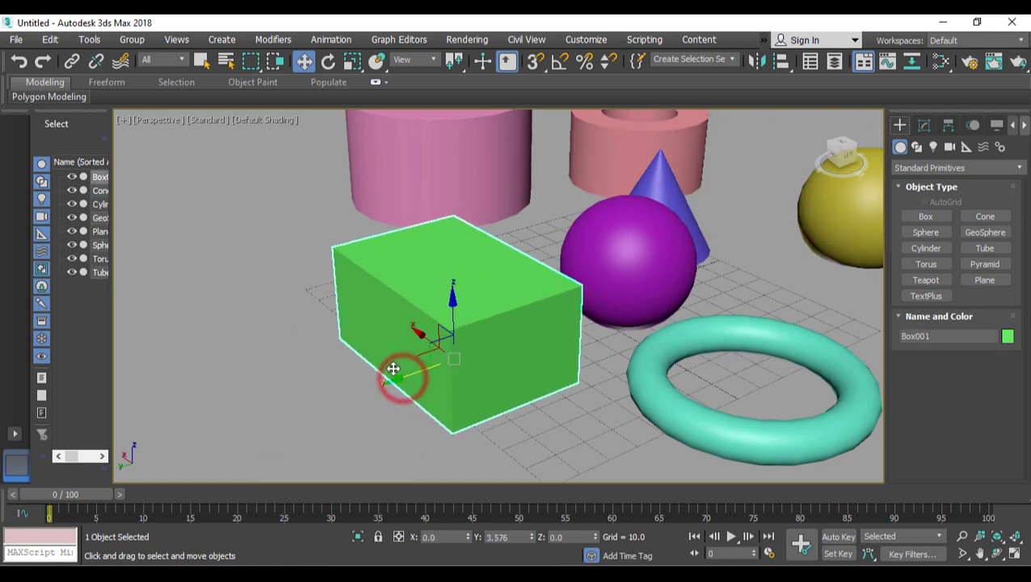
key(ctrl+z)
mouse_move(457, 307)
mouse_down()
mouse_move(461, 214)
mouse_move(459, 299)
mouse_up()
key(ctrl+z)
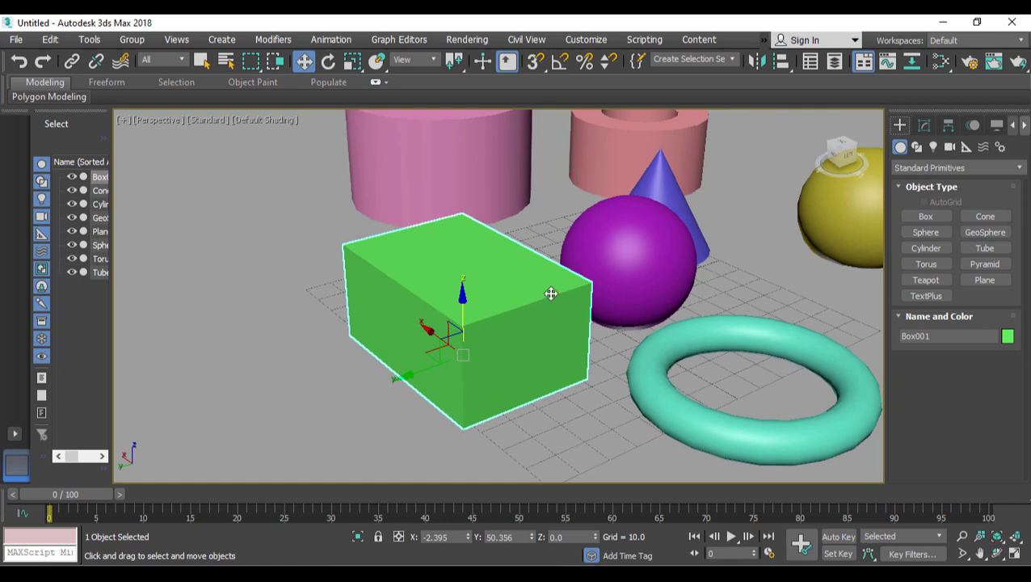
Step: Try rotating the green box about different axes with the Rotate tool, undoing each rotation
key(e)
alt+middle_drag(550, 293, 451, 315)
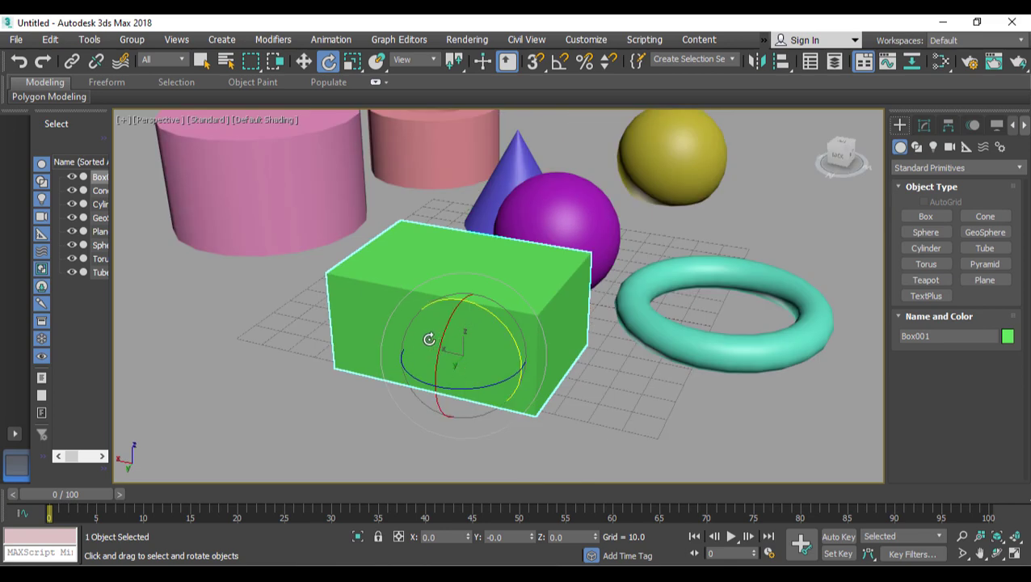
drag(472, 386, 502, 361)
key(ctrl+z)
key(ctrl+z)
key(ctrl+z)
drag(511, 324, 426, 232)
key(ctrl+z)
Step: Select the tube, cylinder, sphere, cone, torus and geosphere one after another with the Rotate tool active
click(408, 128)
click(293, 181)
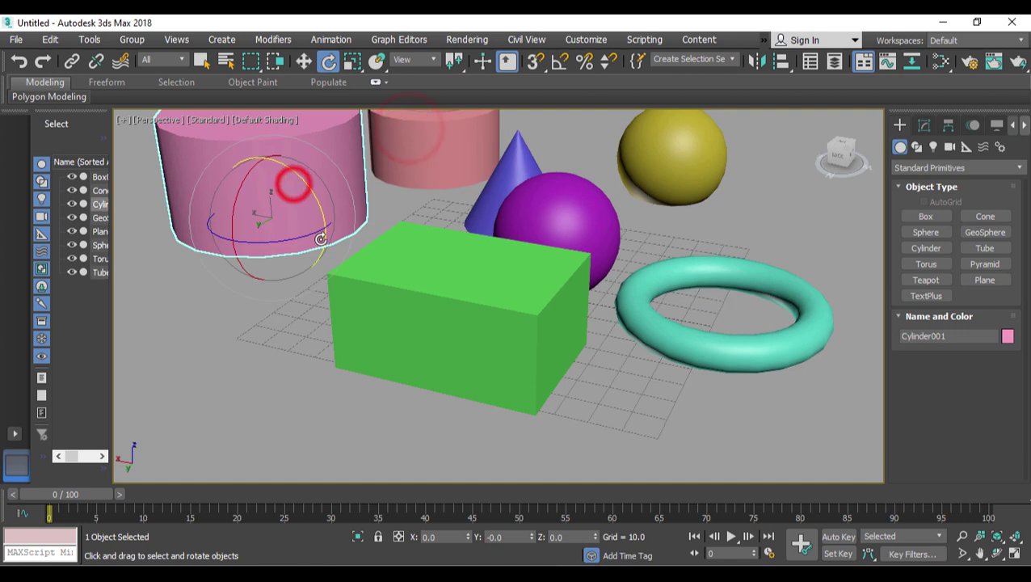
click(556, 218)
click(516, 153)
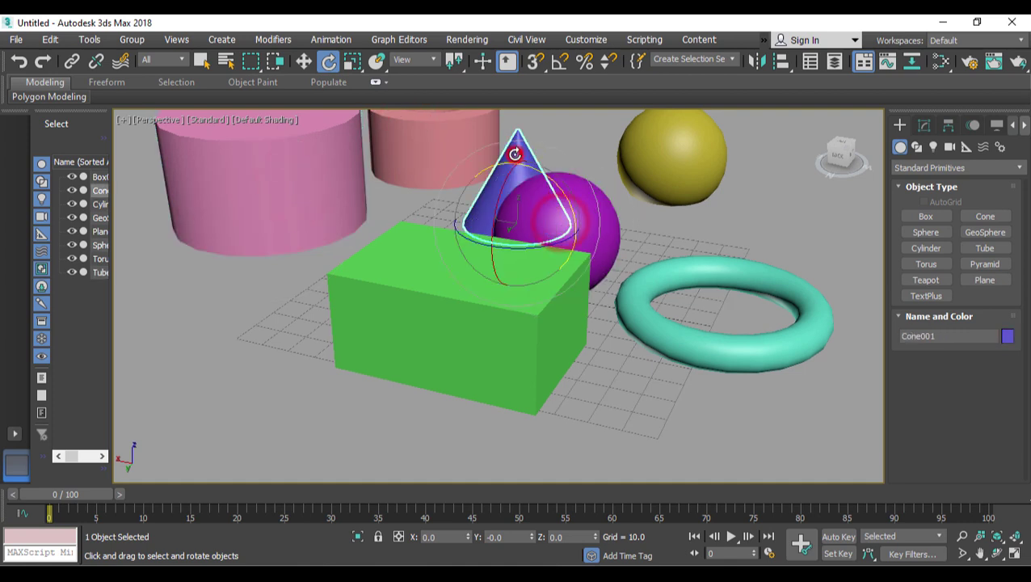
click(691, 271)
click(674, 161)
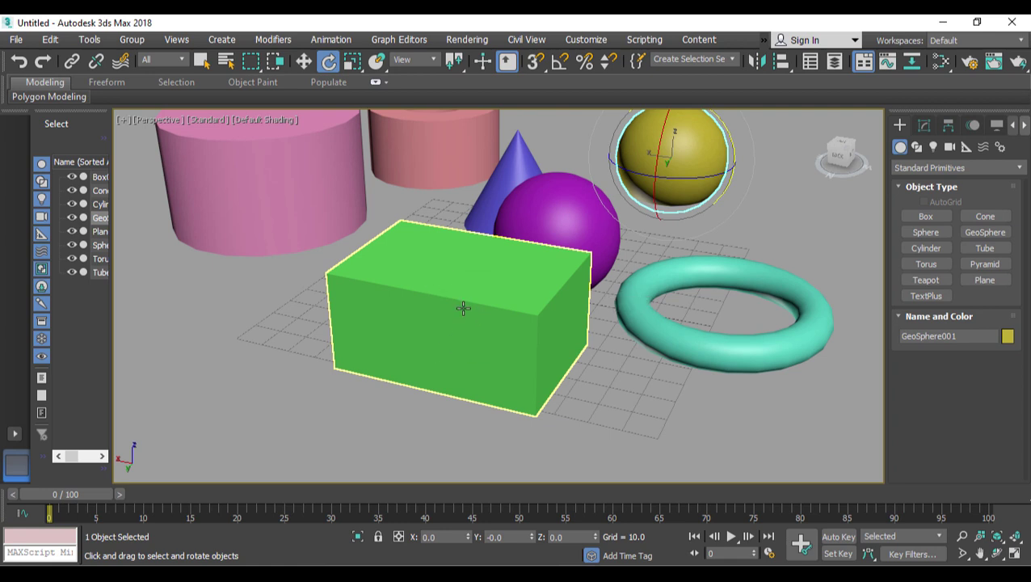
Step: Activate the Scale tool and try scaling the yellow geosphere uniformly
scroll(463, 308, down, 3)
scroll(463, 308, down, 2)
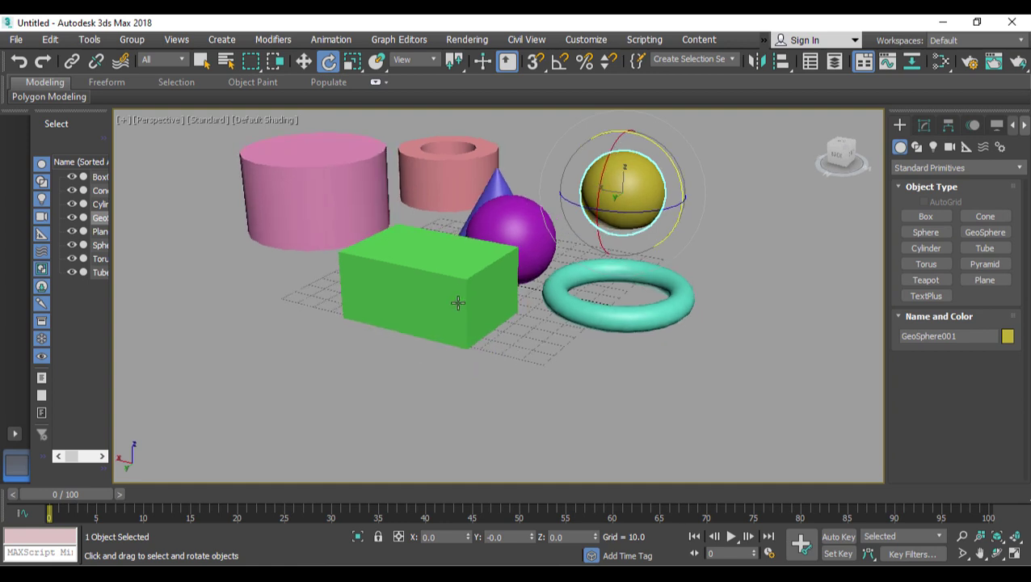
key(r)
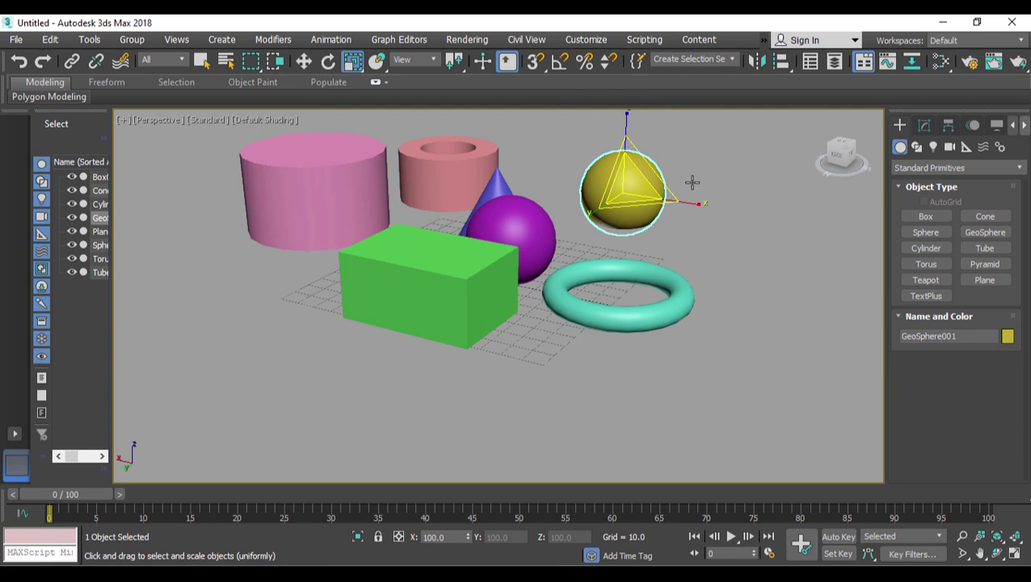
mouse_move(636, 207)
mouse_down()
mouse_move(632, 192)
mouse_move(632, 208)
mouse_up()
Step: Try scaling the pink cylinder and the green box, and select the torus
click(442, 182)
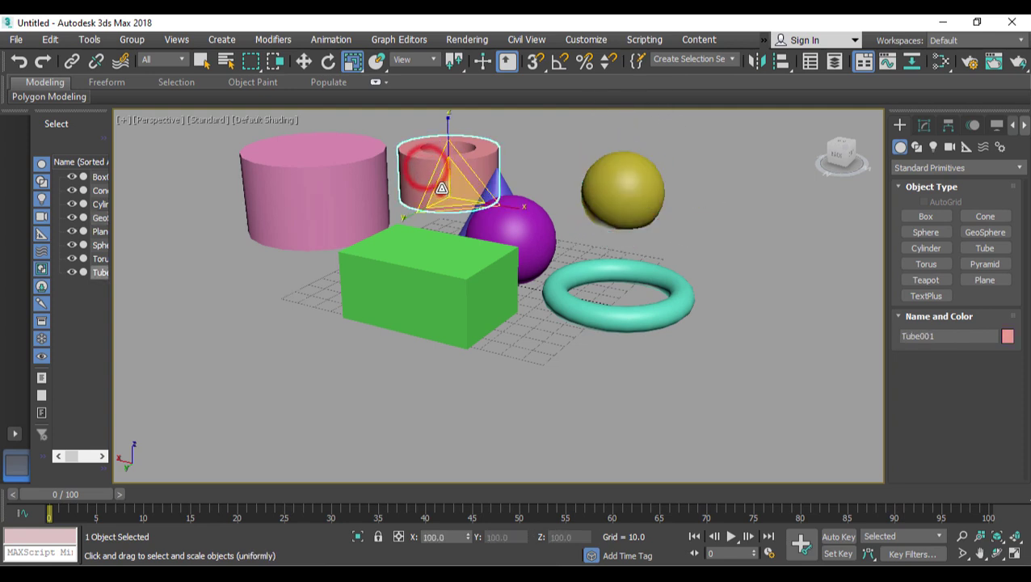
click(343, 188)
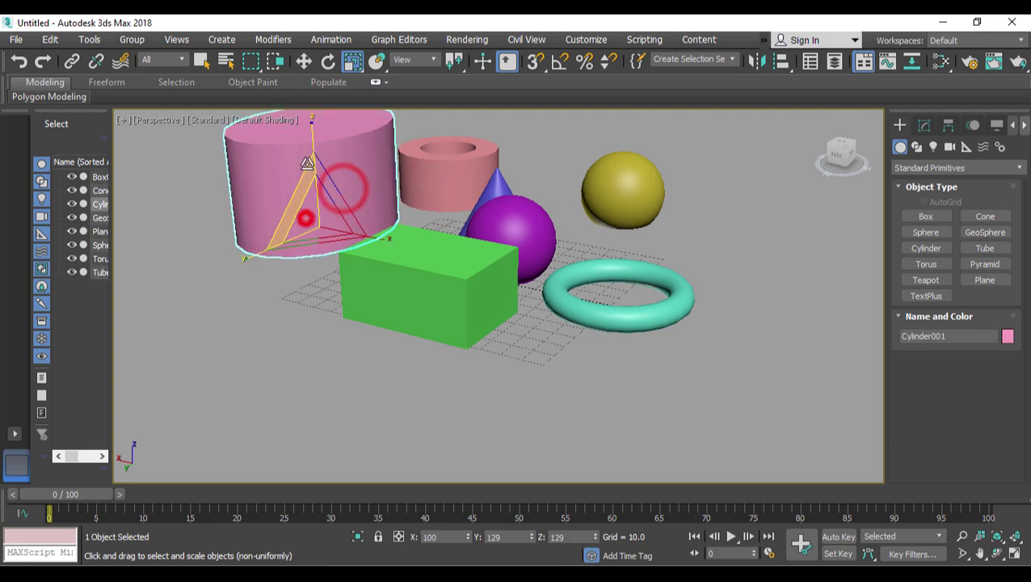
drag(307, 163, 304, 212)
mouse_move(325, 237)
mouse_down()
mouse_move(311, 212)
mouse_move(324, 246)
mouse_up()
drag(430, 289, 437, 355)
click(590, 277)
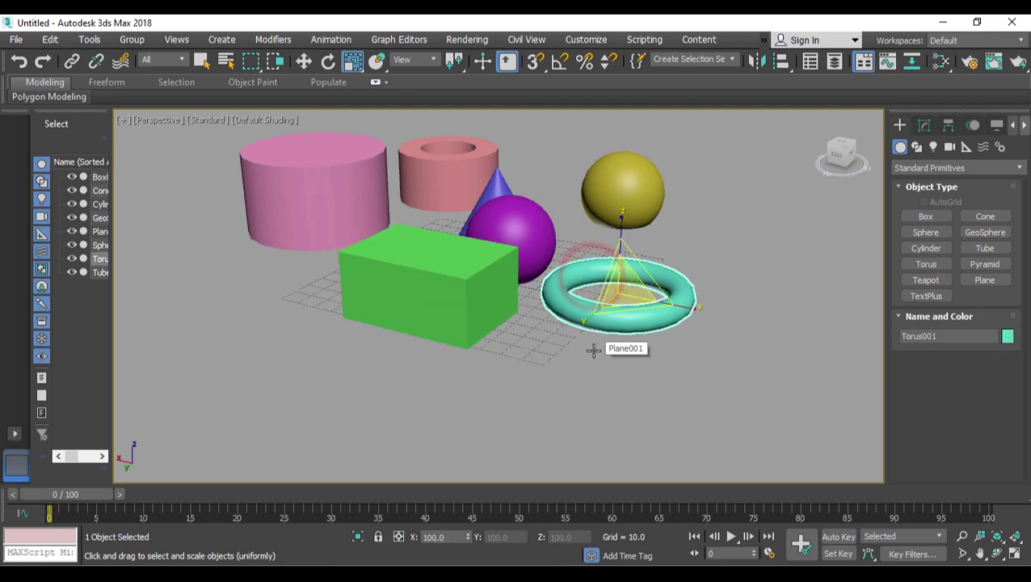
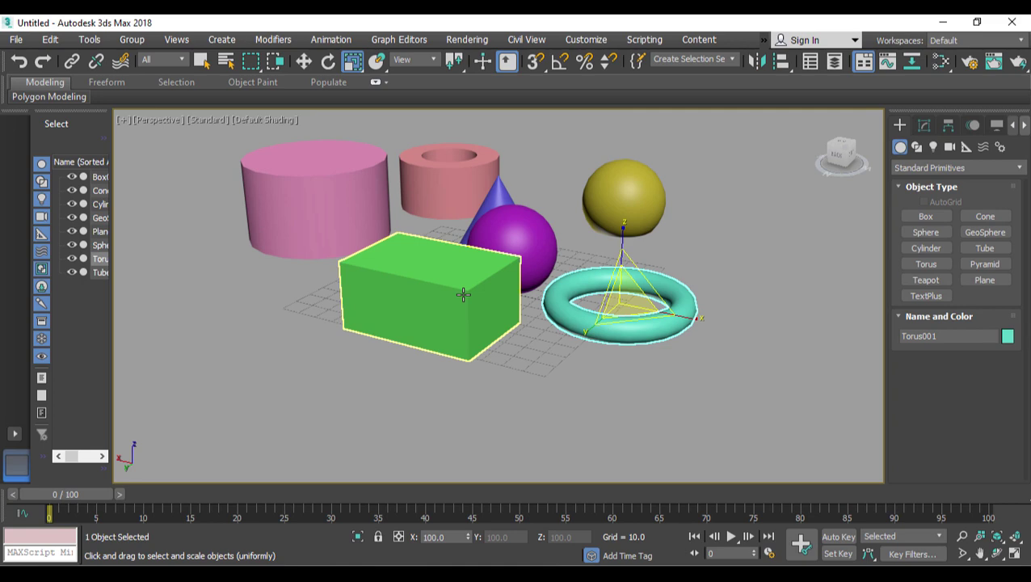
Step: Examine the primitives in the Front, Top and Left views, and return to the Perspective view
key(f)
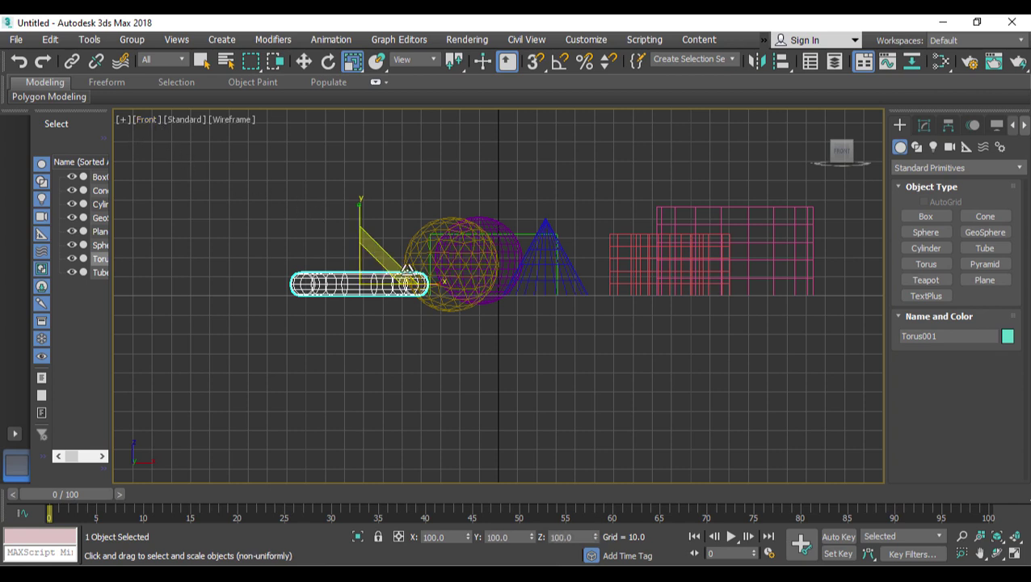
key(t)
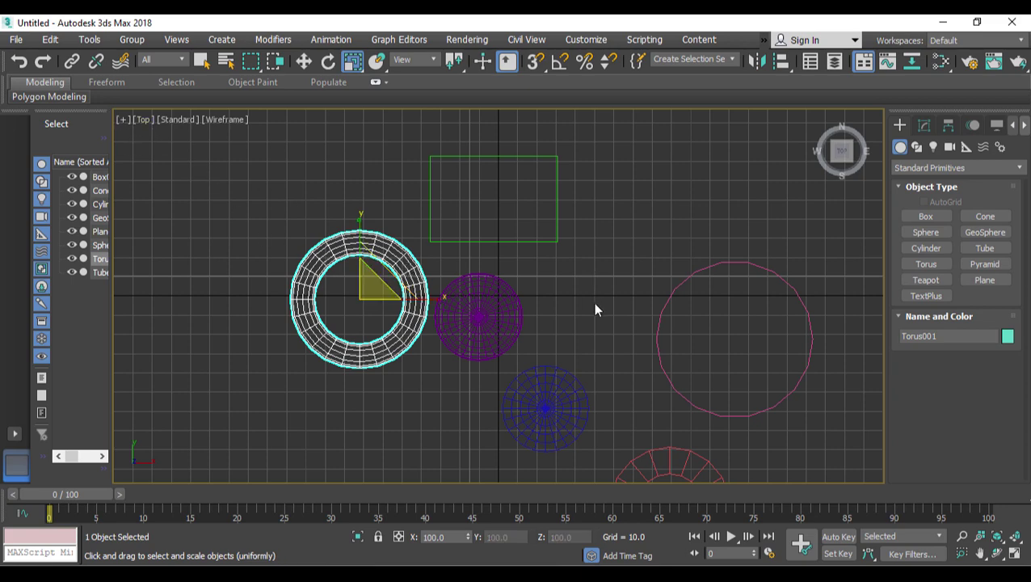
scroll(602, 323, down, 3)
middle_drag(612, 345, 543, 277)
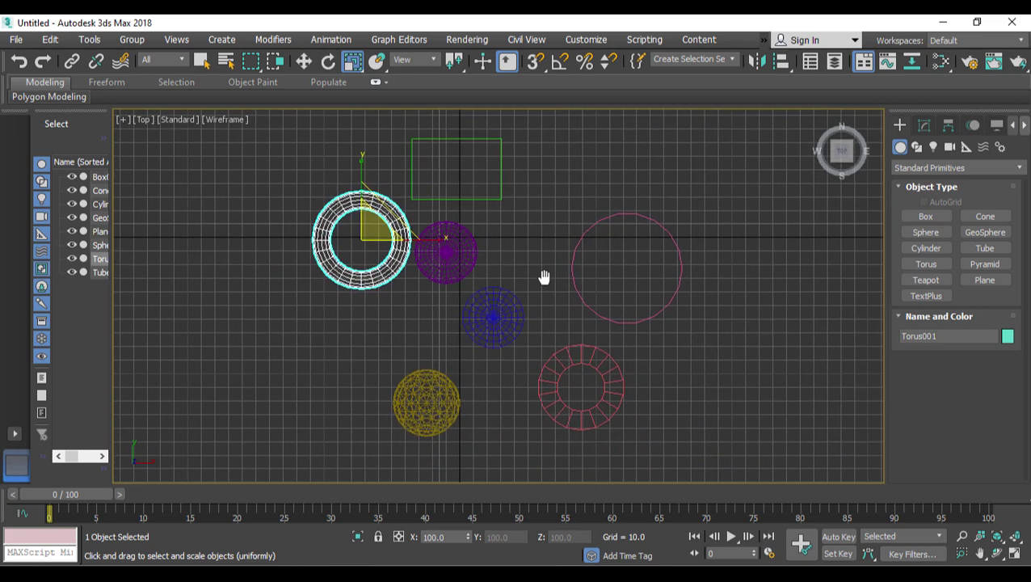
key(l)
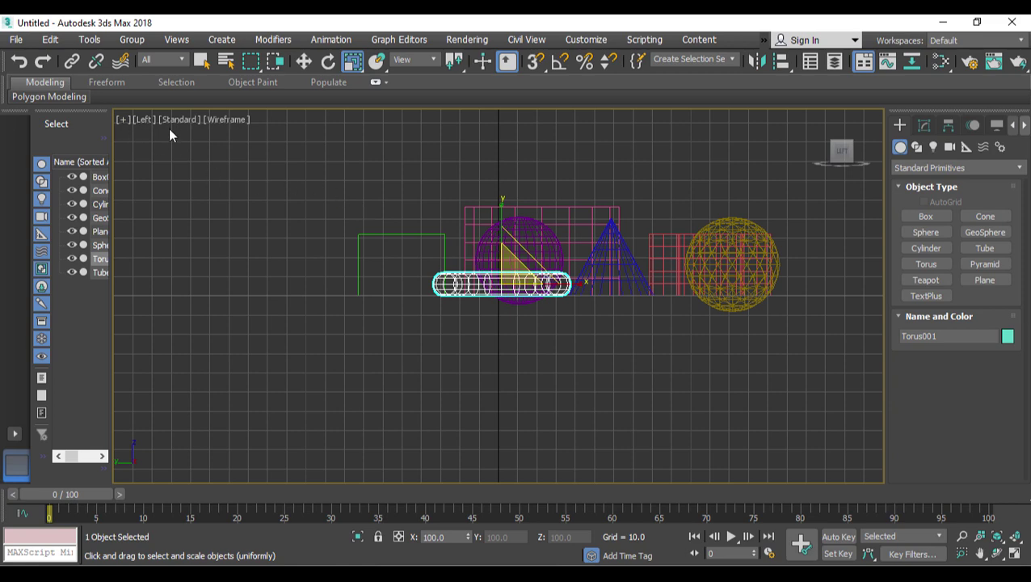
middle_drag(637, 320, 565, 353)
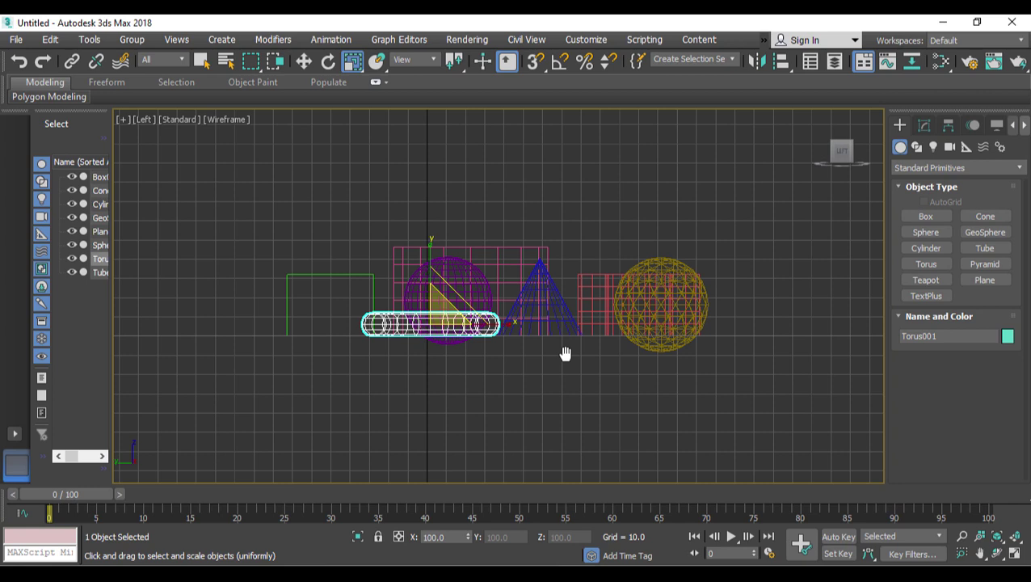
key(p)
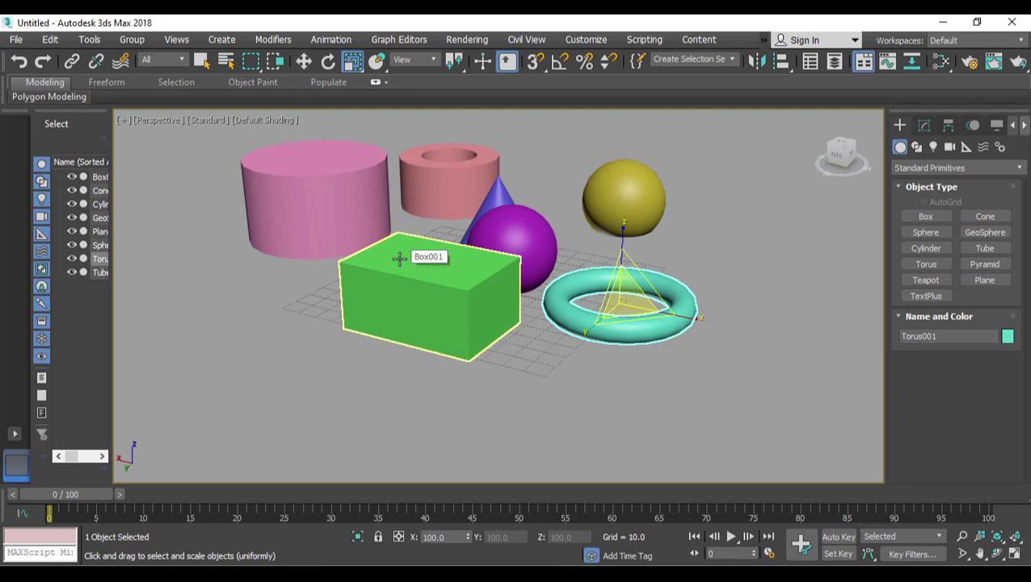
Step: Show all four viewports and switch the Orthographic viewport to the Front view, keeping uniform scaling active
middle_drag(483, 267, 486, 280)
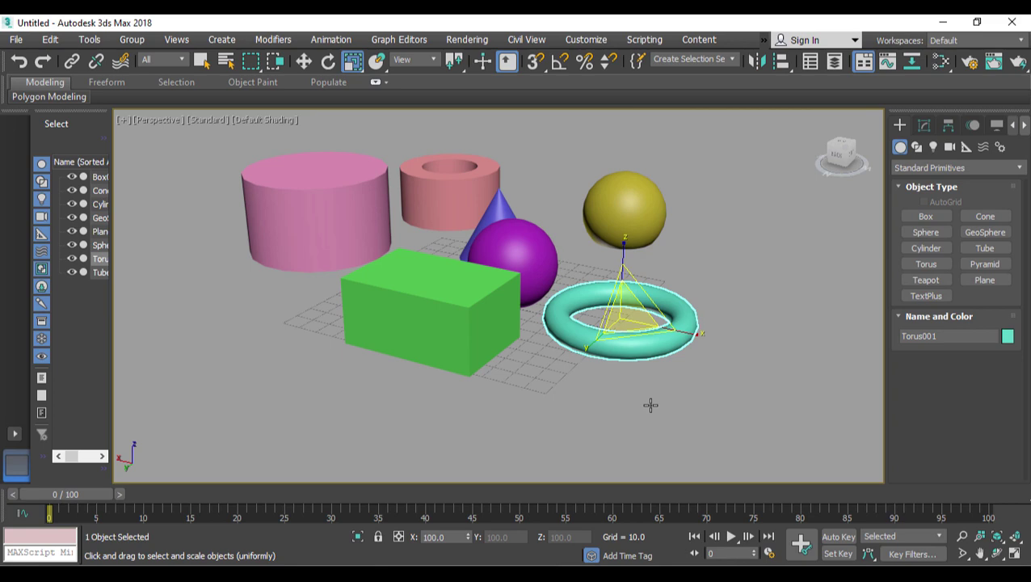
key(alt+w)
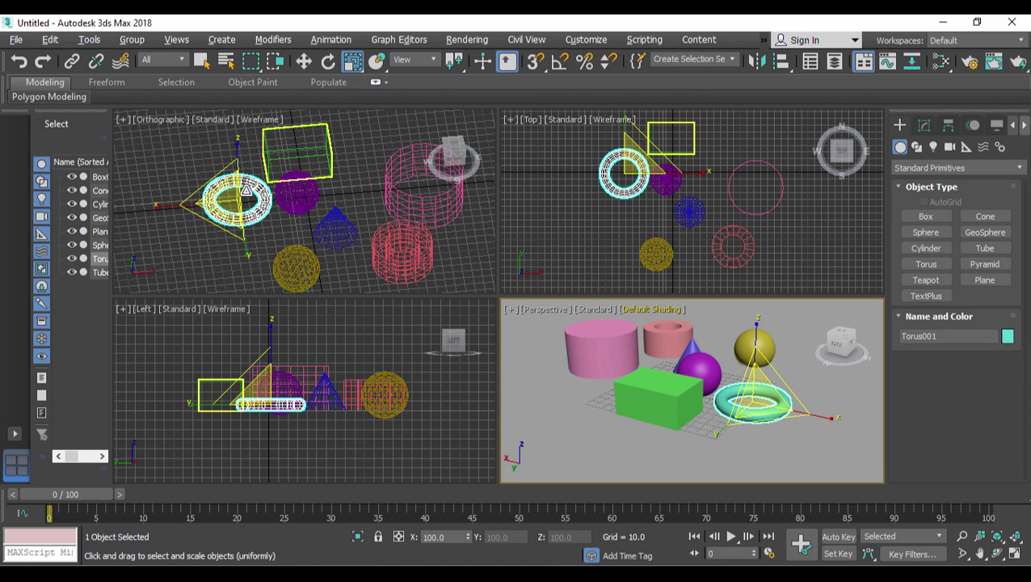
click(245, 191)
key(f)
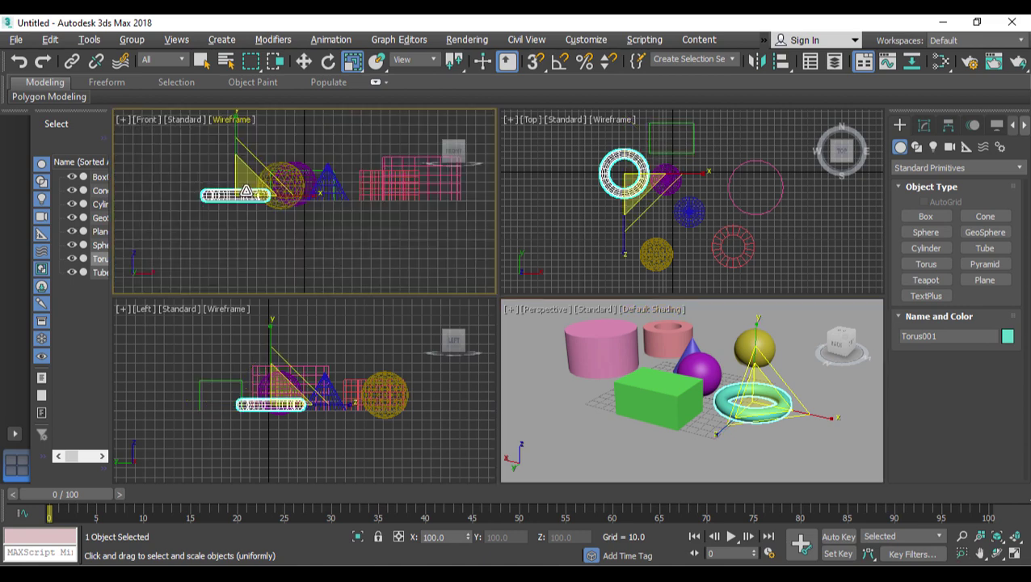
key(r)
middle_drag(270, 194, 280, 218)
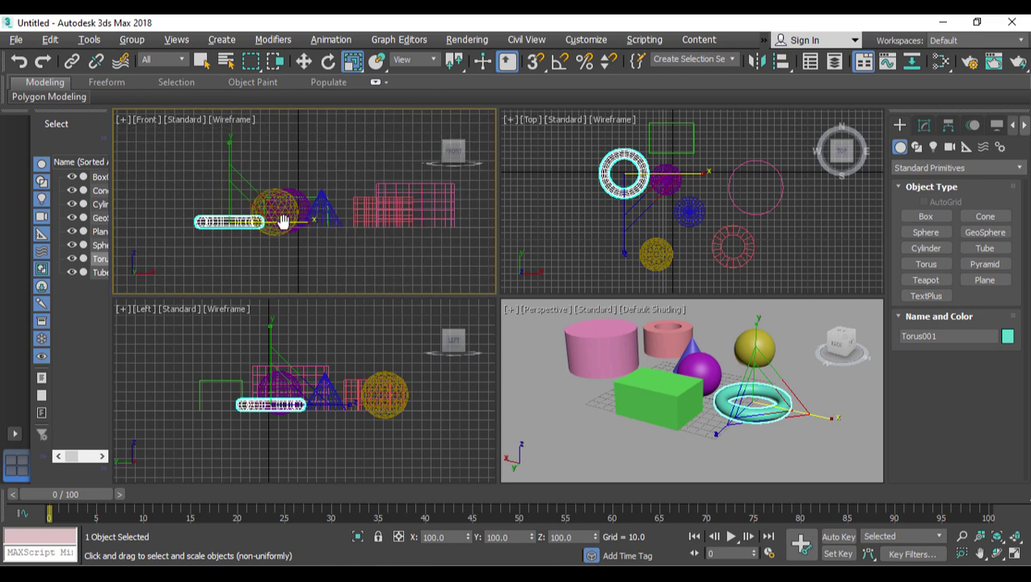
key(r)
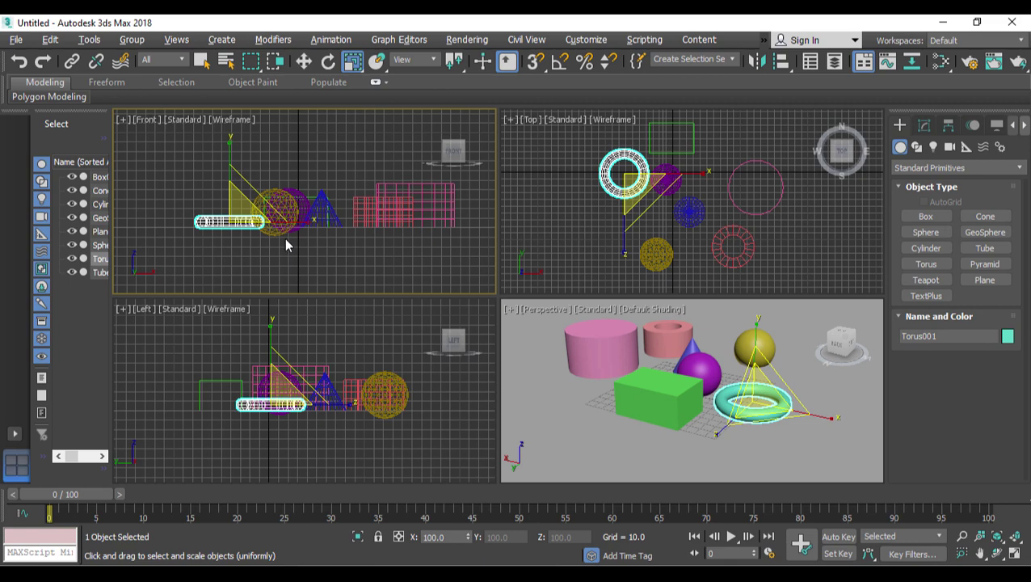
Step: Maximize and restore the Front and Perspective viewports in turn, selecting the ground plane, and end with the Front viewport maximized
key(alt+w)
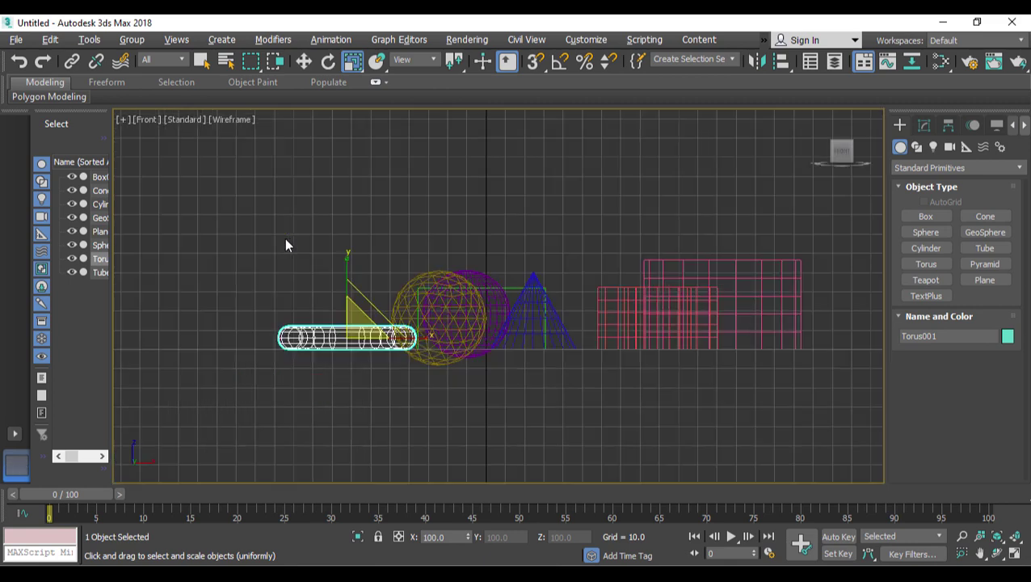
key(alt+w)
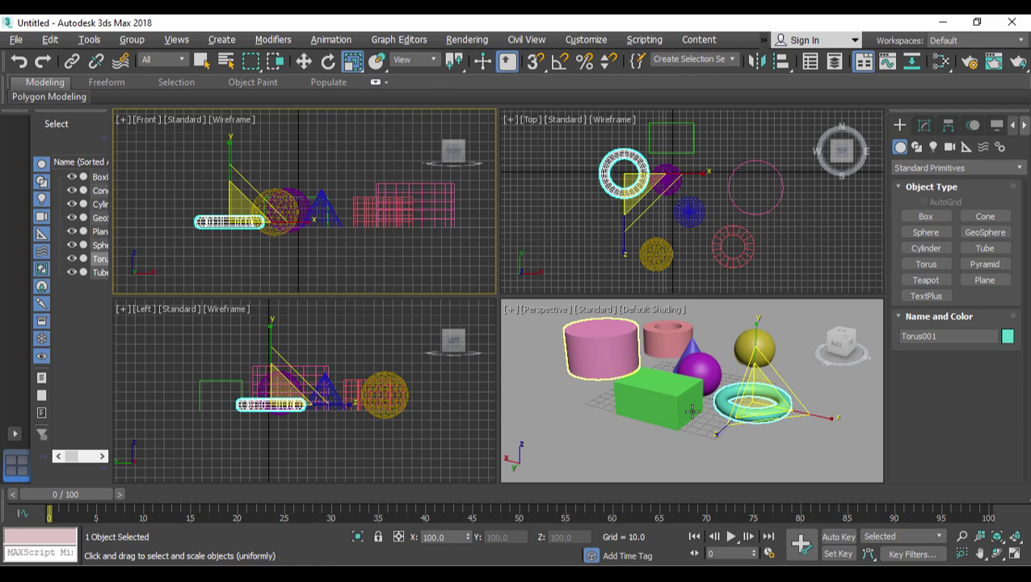
click(635, 444)
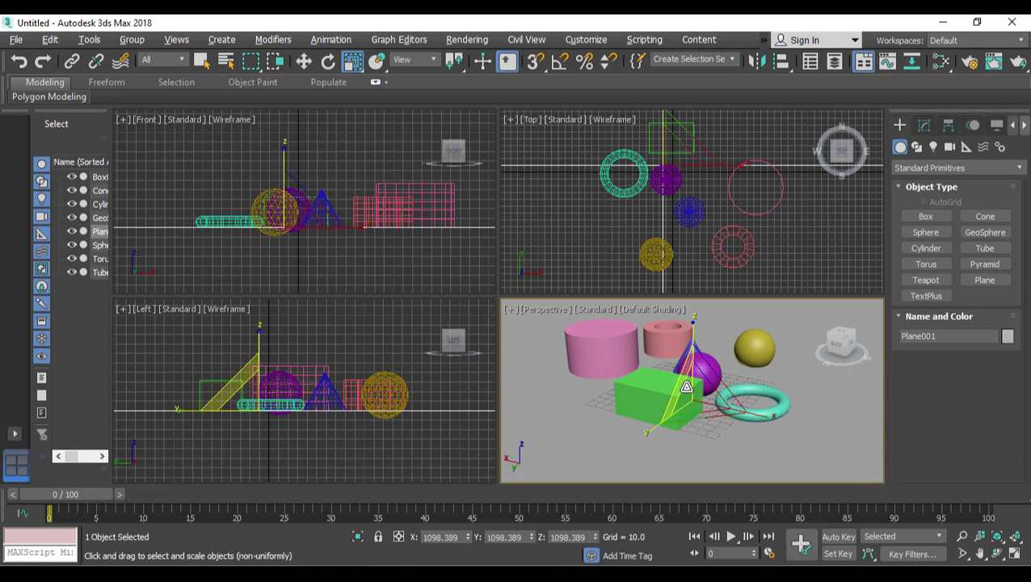
key(alt+w)
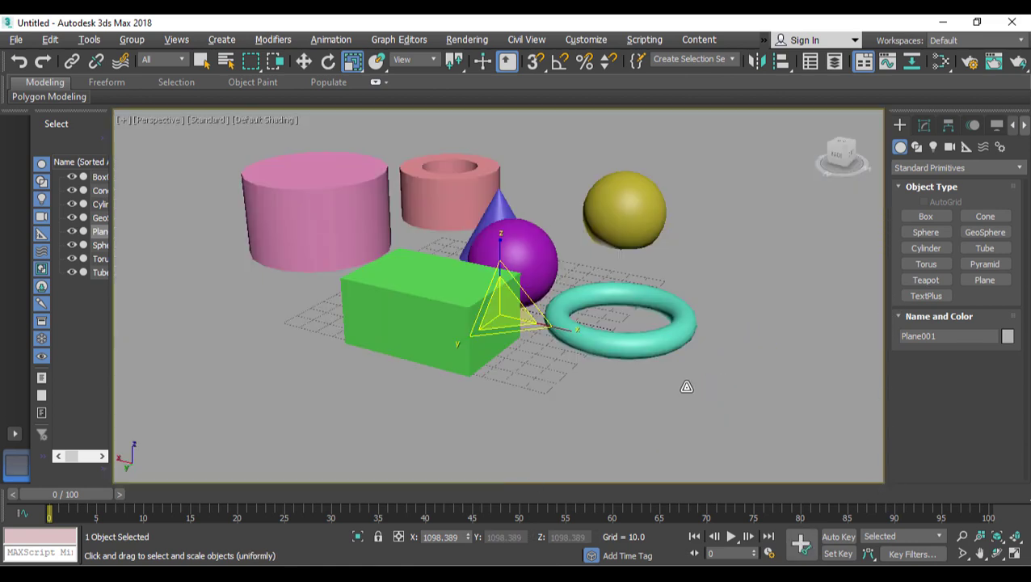
key(alt+w)
right_click(345, 165)
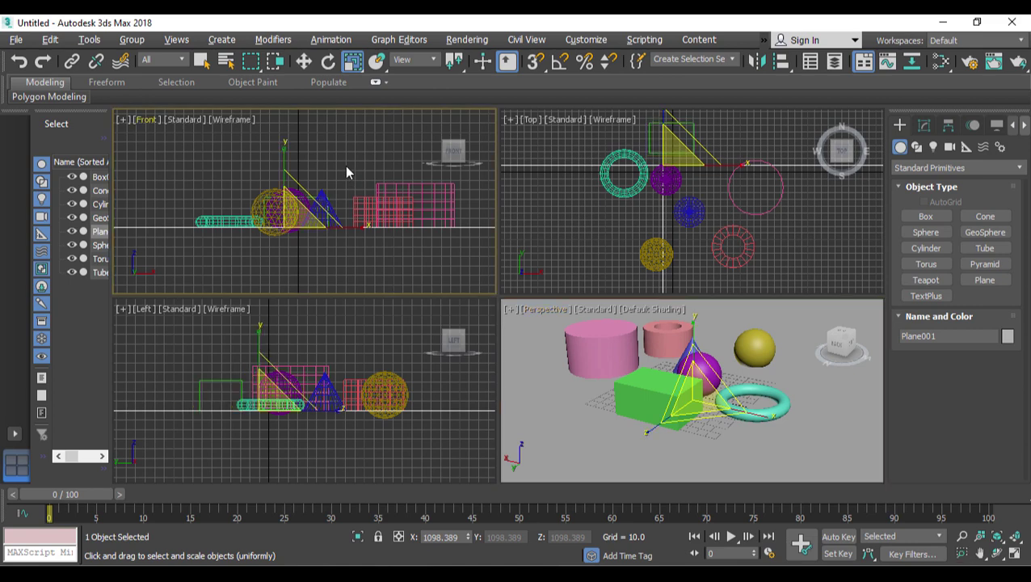
key(alt+w)
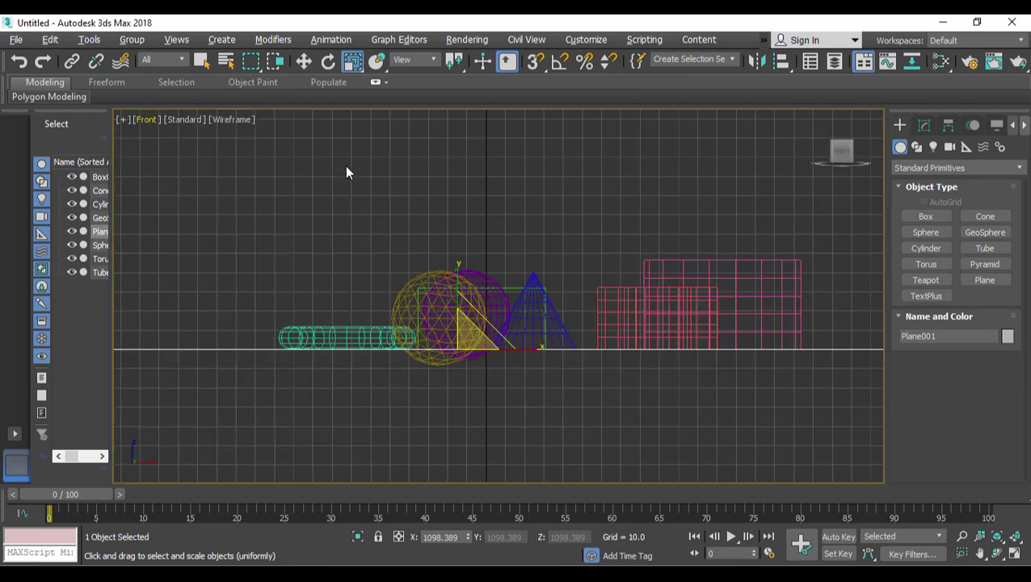
Step: Cycle the maximized viewport through Perspective, Top, Left and Front, and return to Perspective
key(super+shift)
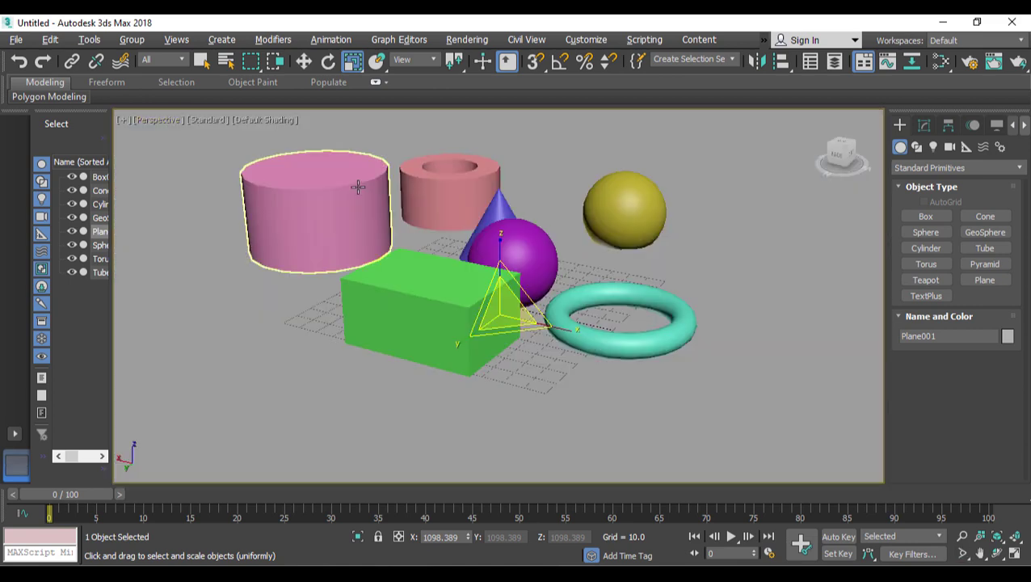
key(super+shift)
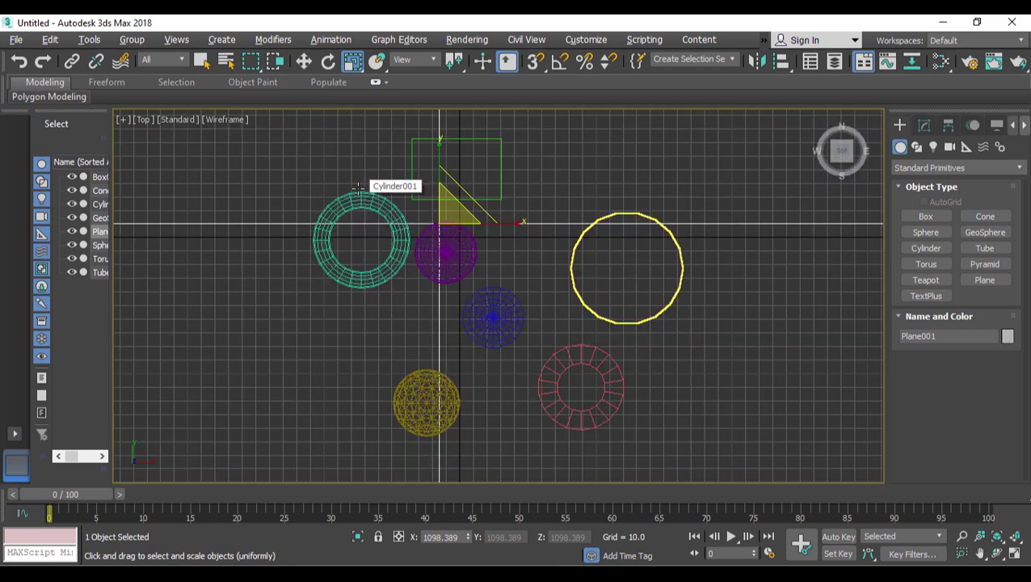
key(super+shift)
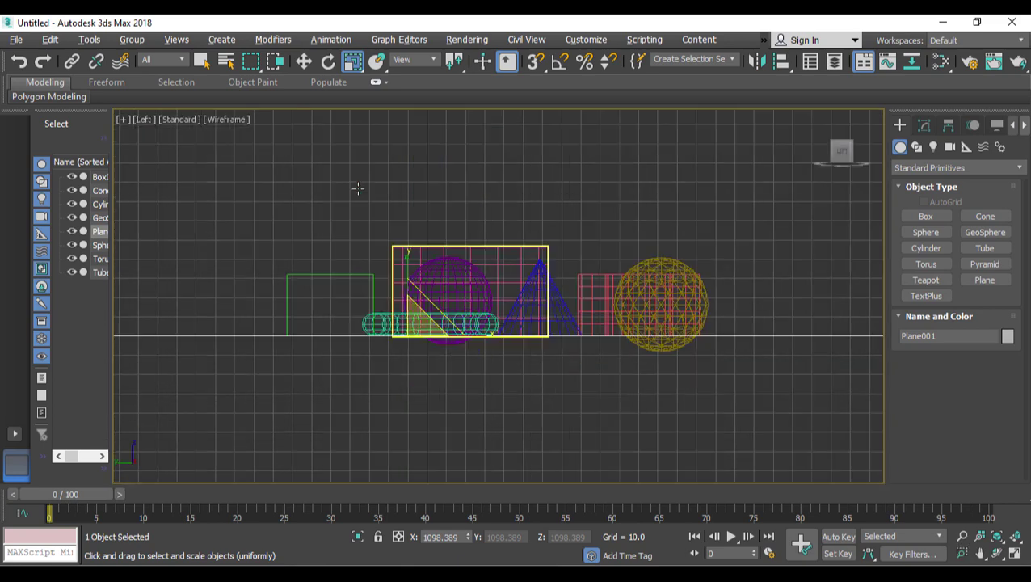
key(super+shift)
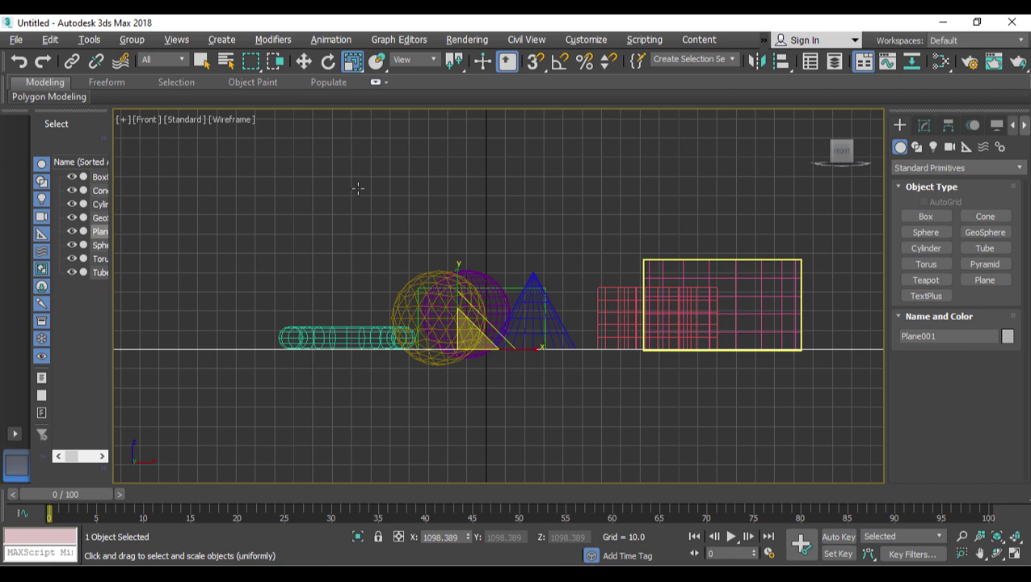
key(super+shift)
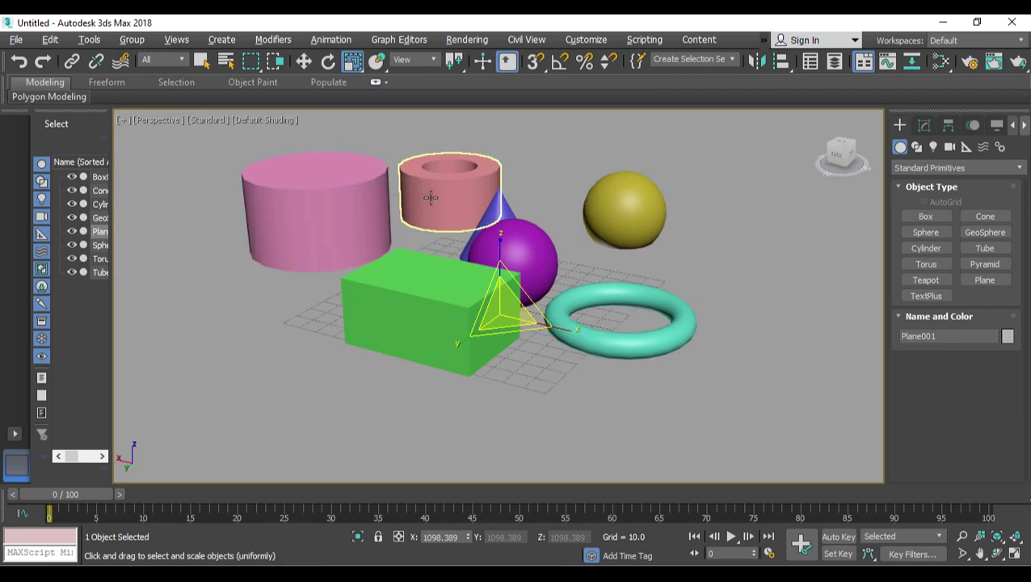
middle_drag(497, 246, 486, 261)
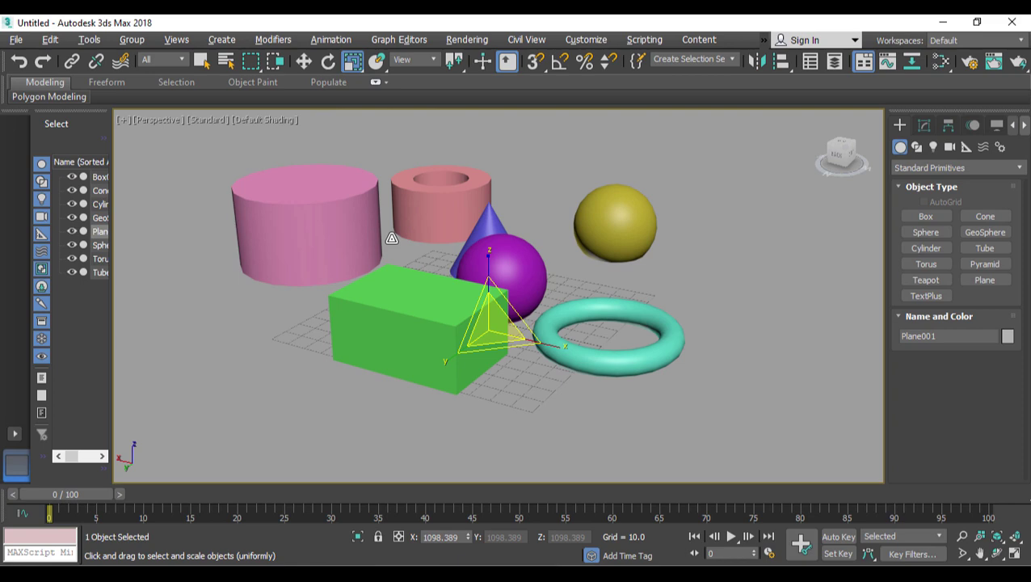
Step: Compare the primitives in wireframe and default shading from different angles in the Perspective view, ending in default shading
key(F3)
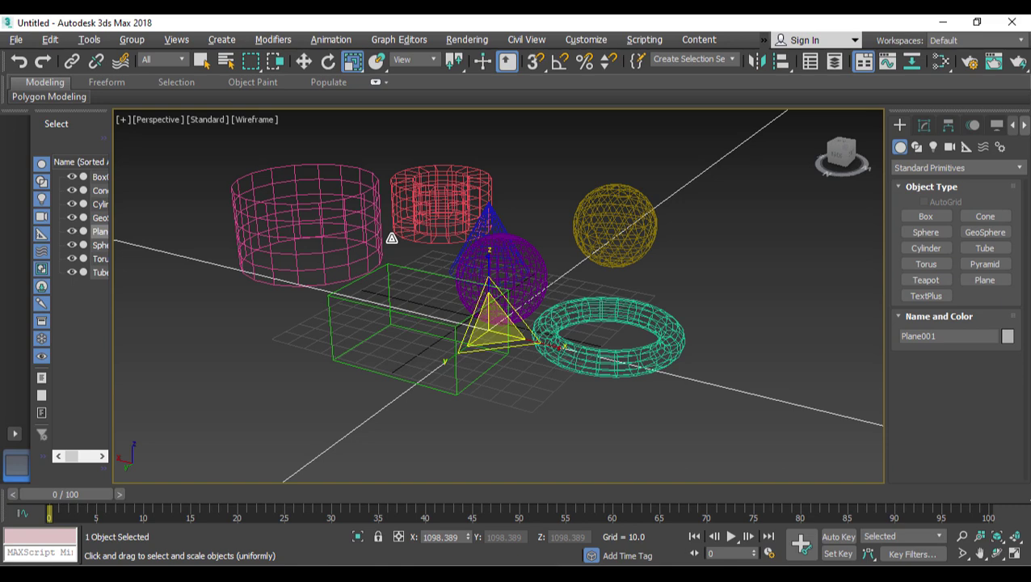
key(F3)
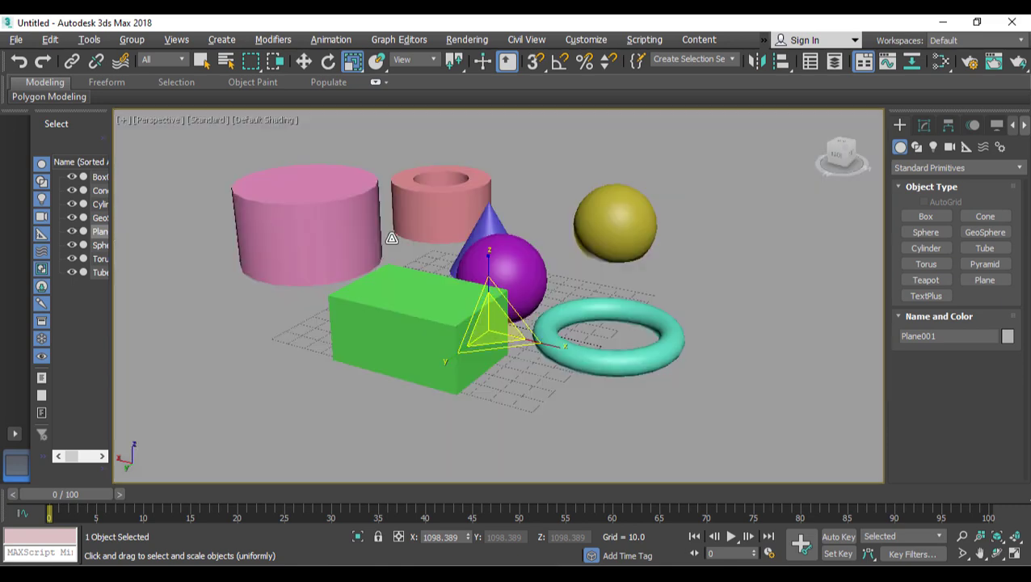
key(F3)
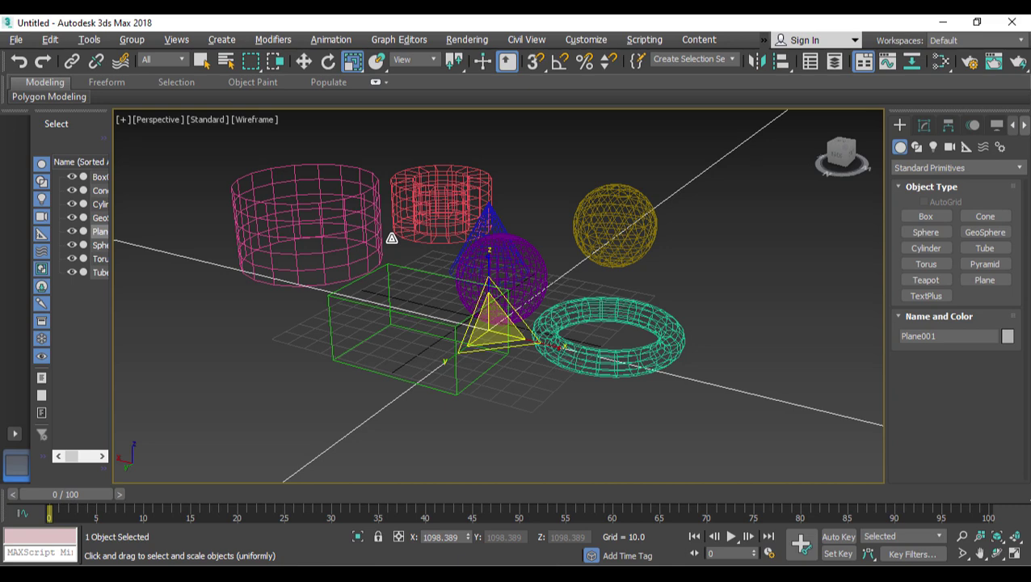
key(F3)
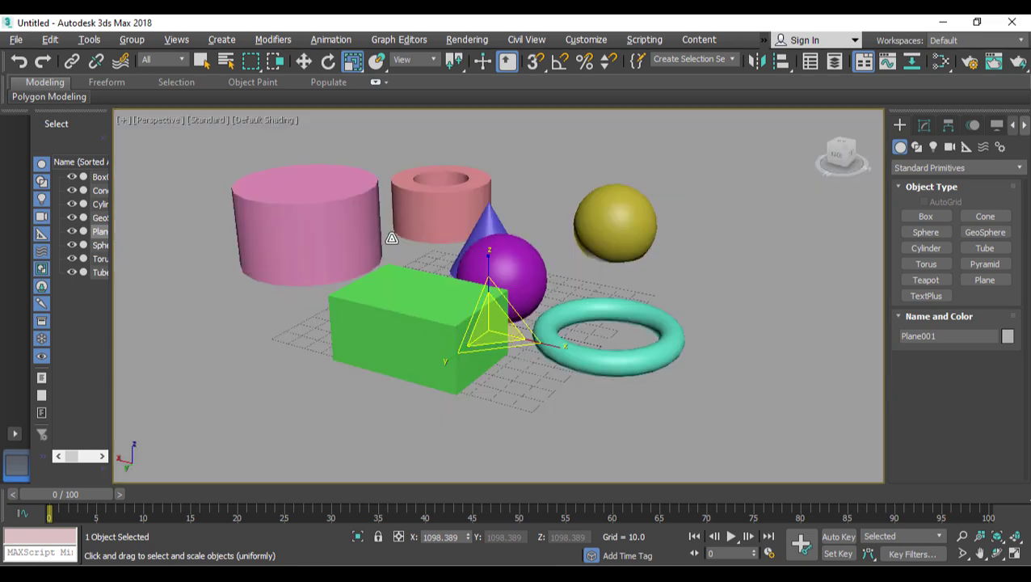
key(F3)
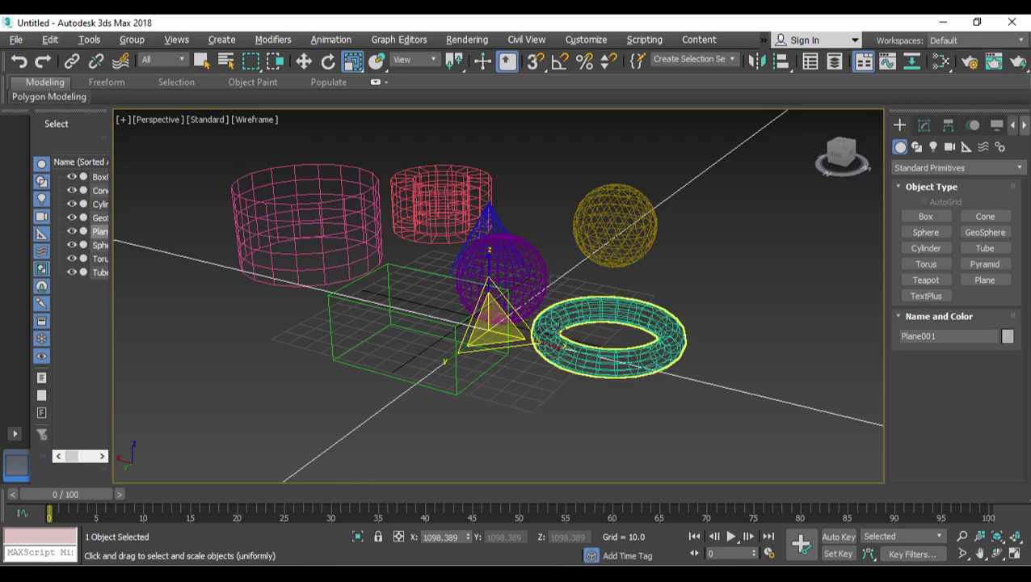
alt+middle_drag(558, 323, 485, 299)
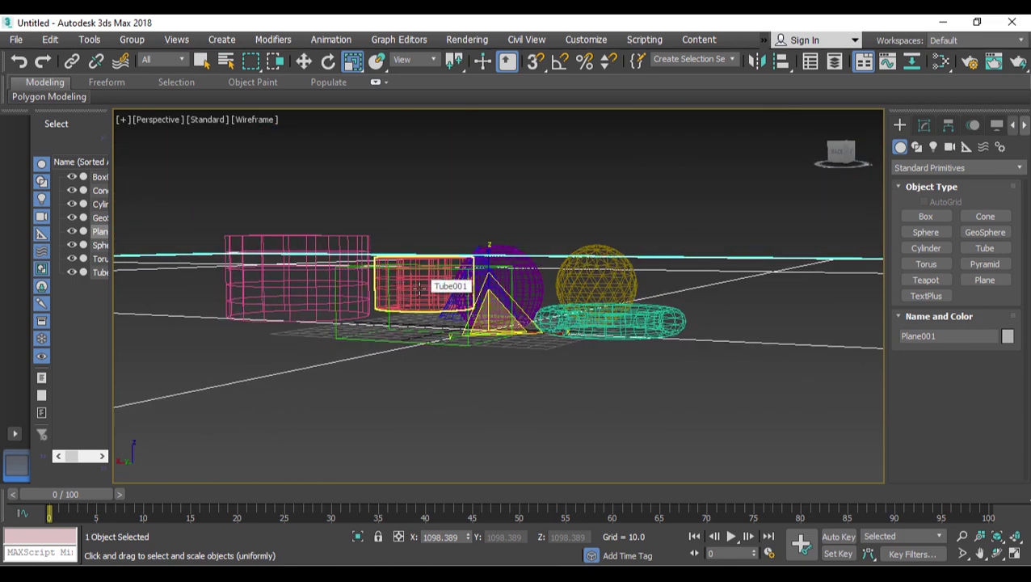
key(F3)
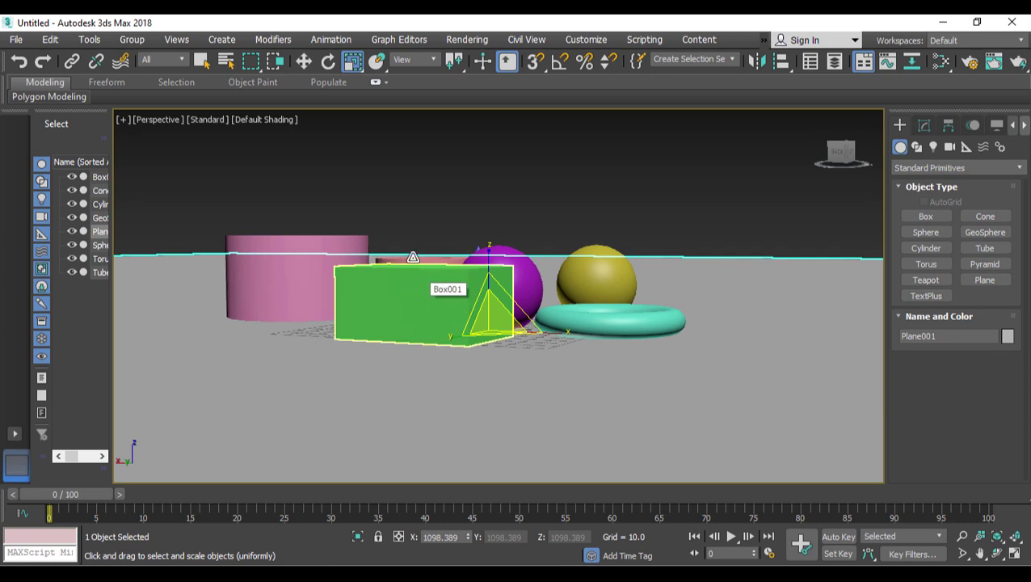
alt+middle_drag(463, 339, 484, 345)
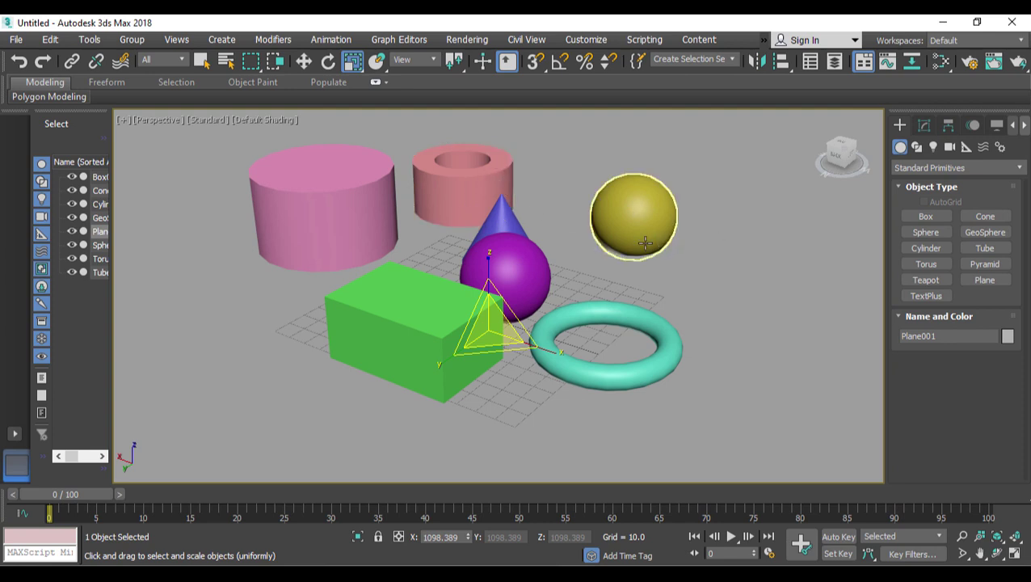
Step: Toggle edged faces on the shaded Perspective view and leave them displayed
key(F4)
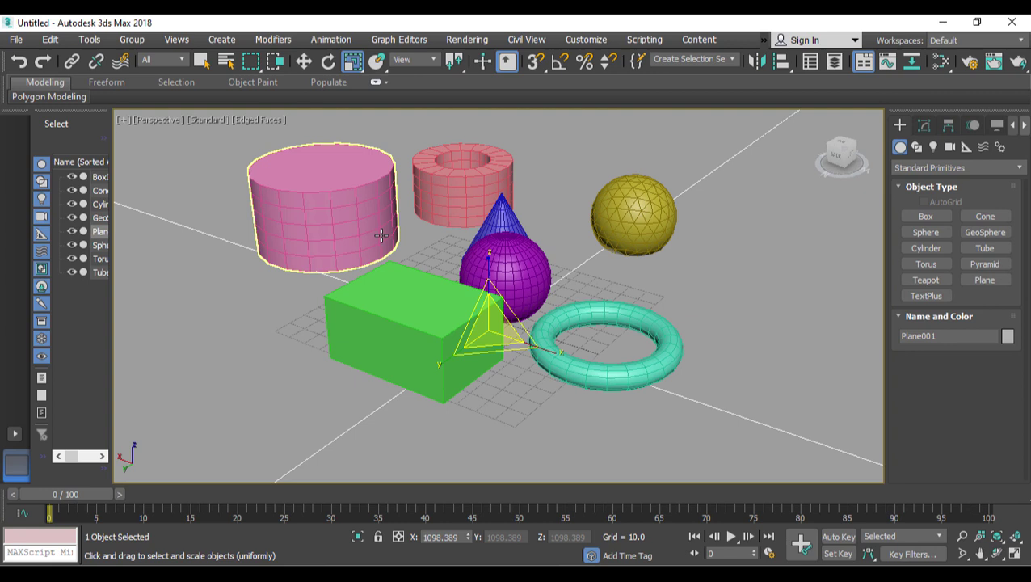
key(F4)
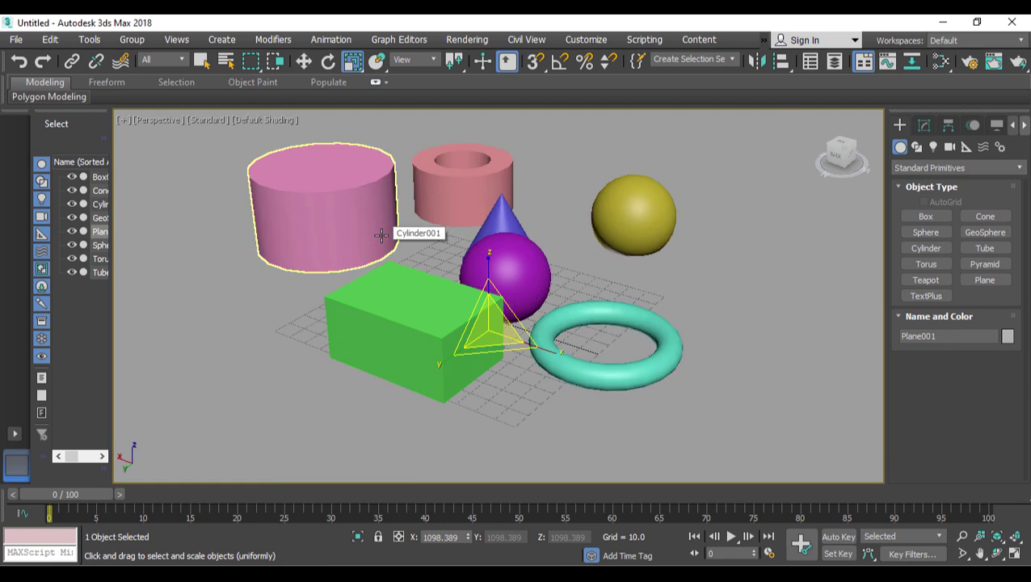
key(F4)
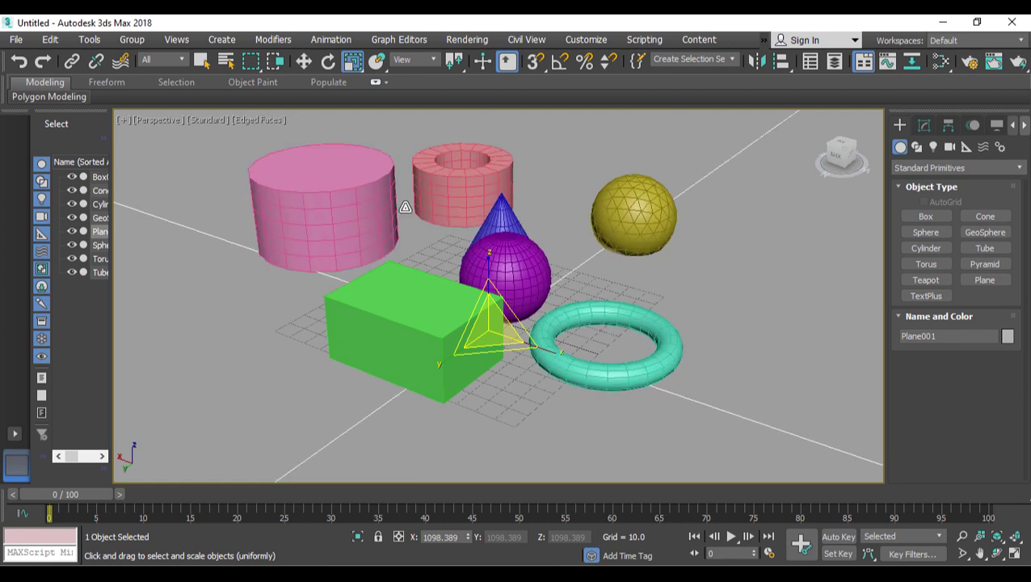
Step: Select the tube and examine its mesh edges close up, with uniform scaling active
click(471, 191)
scroll(558, 255, down, 2)
scroll(485, 240, down, 2)
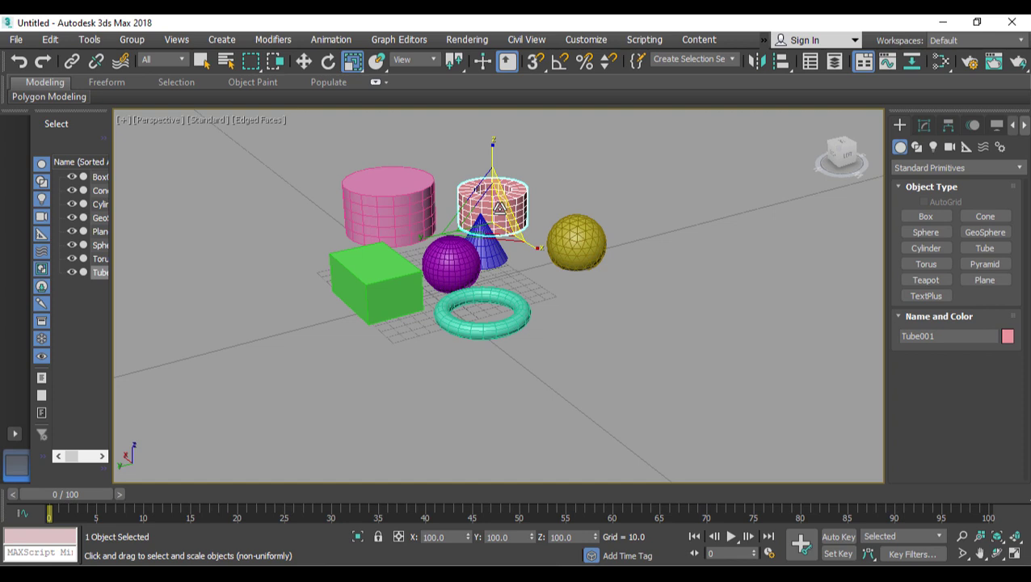
scroll(500, 209, up, 10)
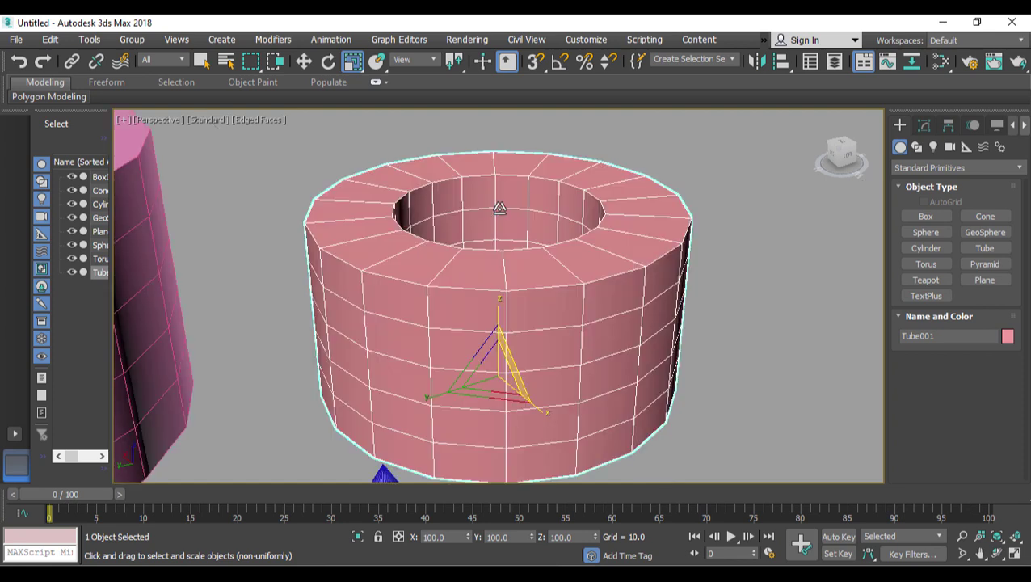
key(r)
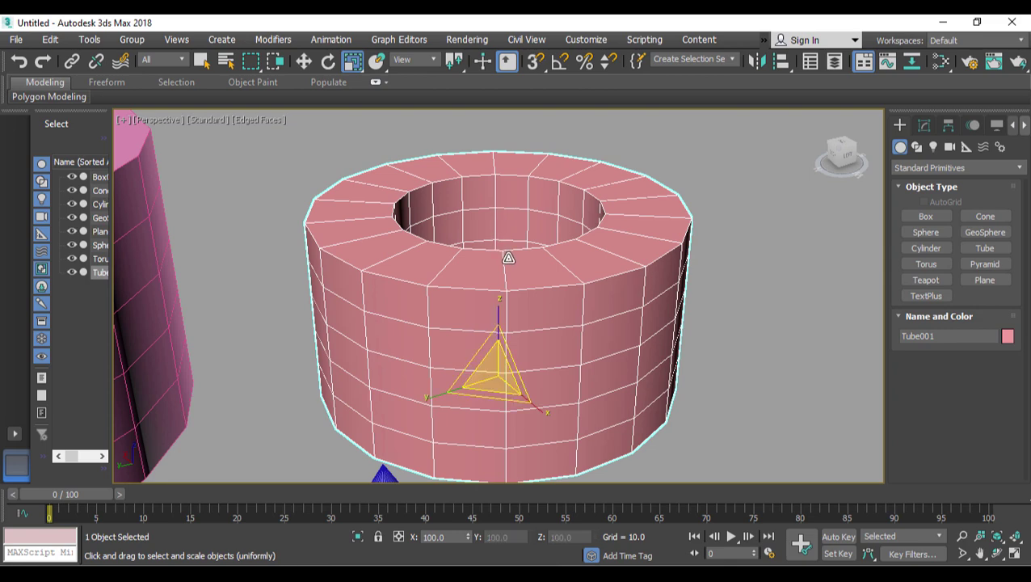
Step: Move the tube across the ground far from the other primitives, to about X 1577, Y -110, and frame it in the Perspective view
scroll(509, 258, down, 15)
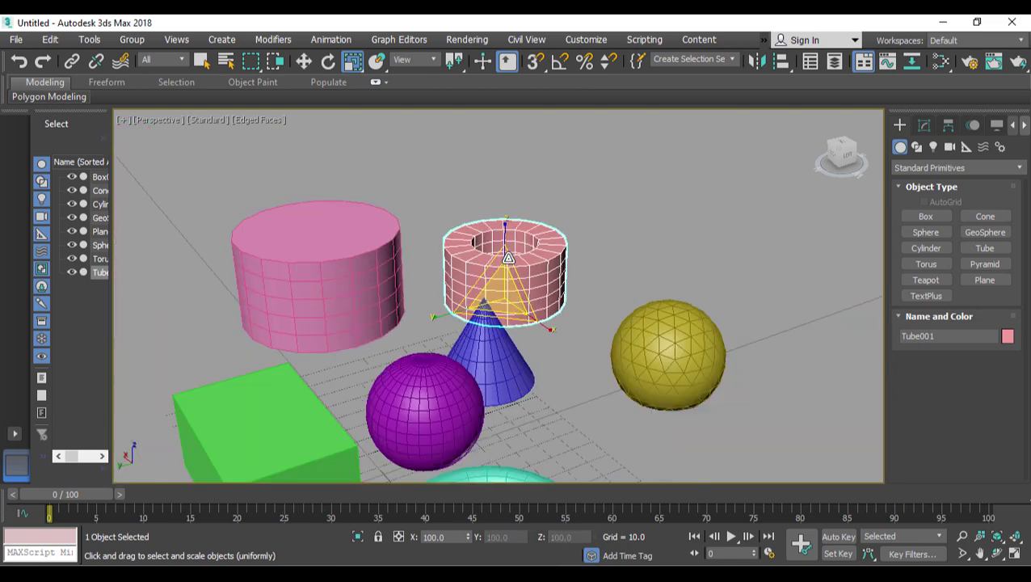
scroll(509, 257, down, 10)
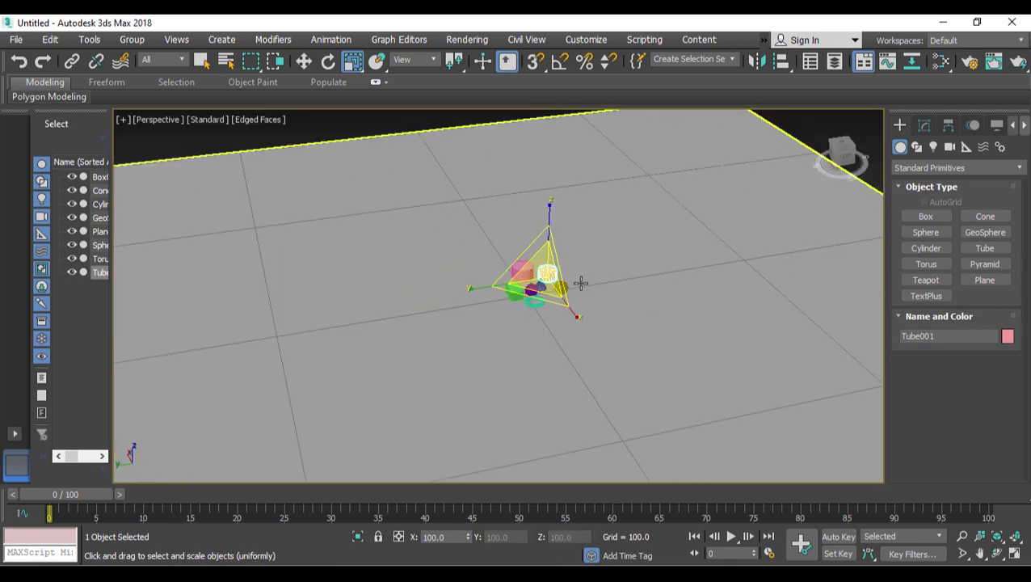
key(w)
drag(538, 265, 426, 111)
scroll(577, 309, up, 5)
alt+middle_drag(605, 320, 518, 278)
scroll(511, 277, down, 4)
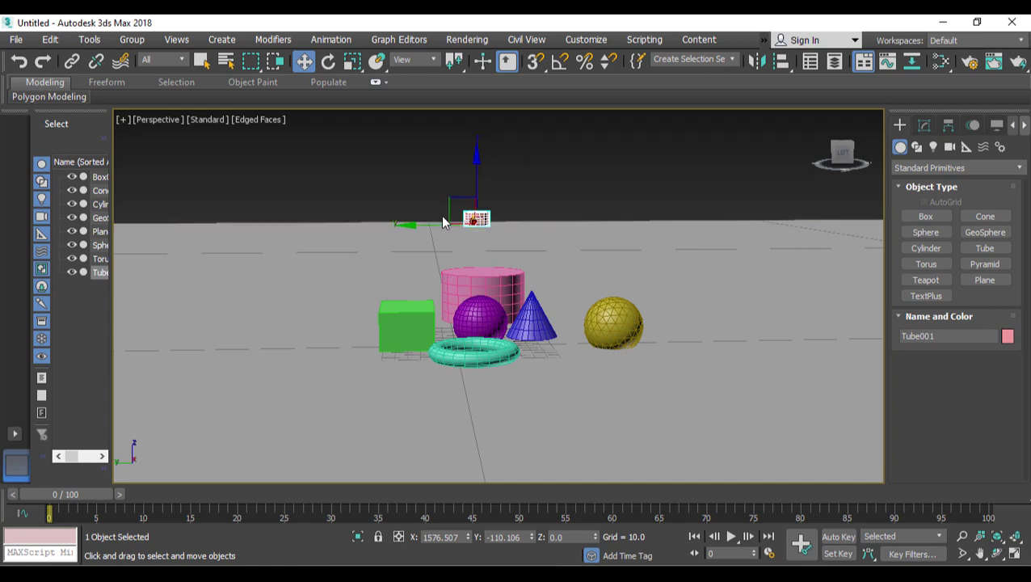
key(z)
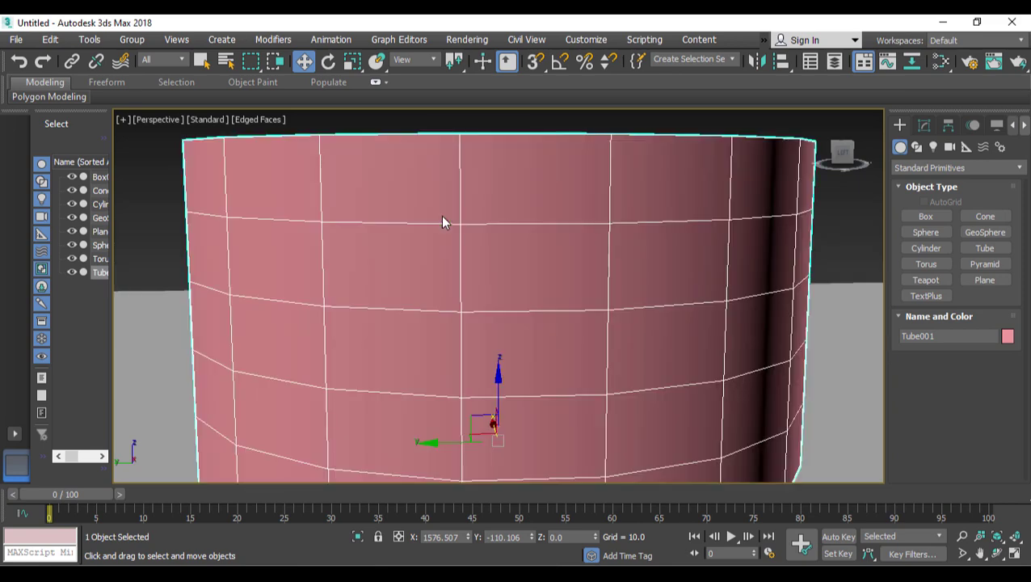
Step: Return the tube from its far position to X 132.452, Y -110.106, beside the cylinder
scroll(442, 223, down, 5)
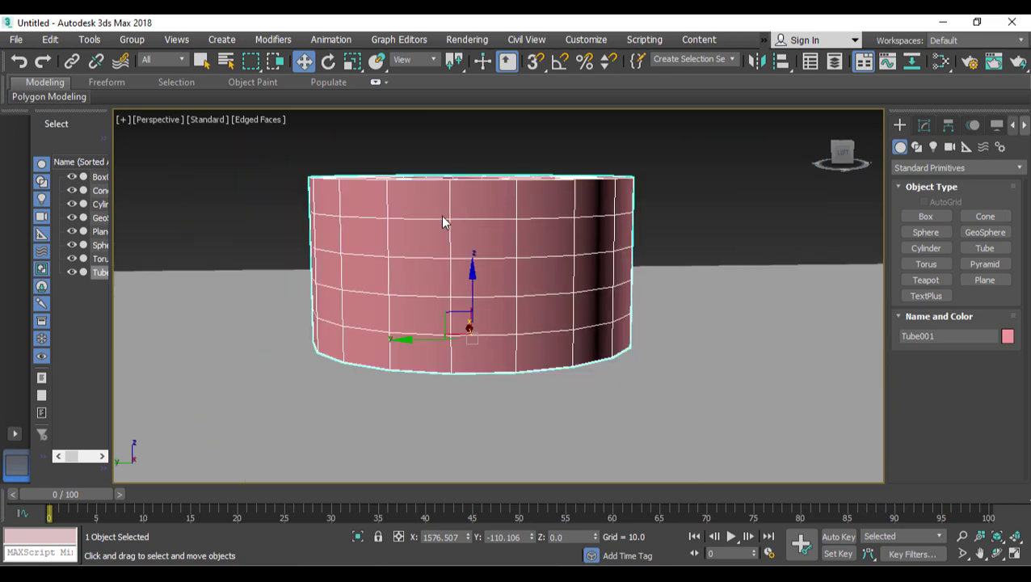
alt+middle_drag(447, 223, 697, 289)
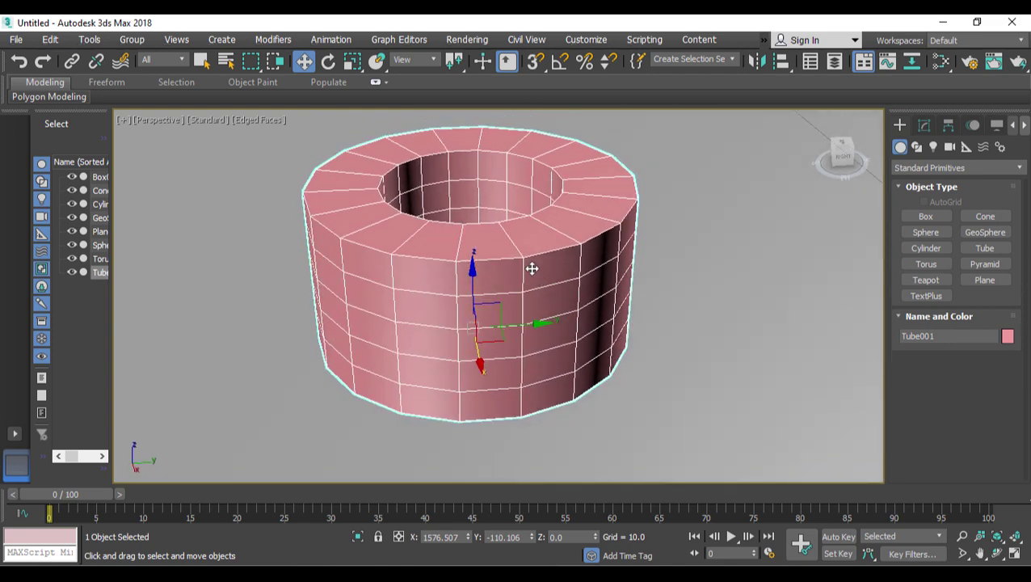
scroll(644, 281, down, 4)
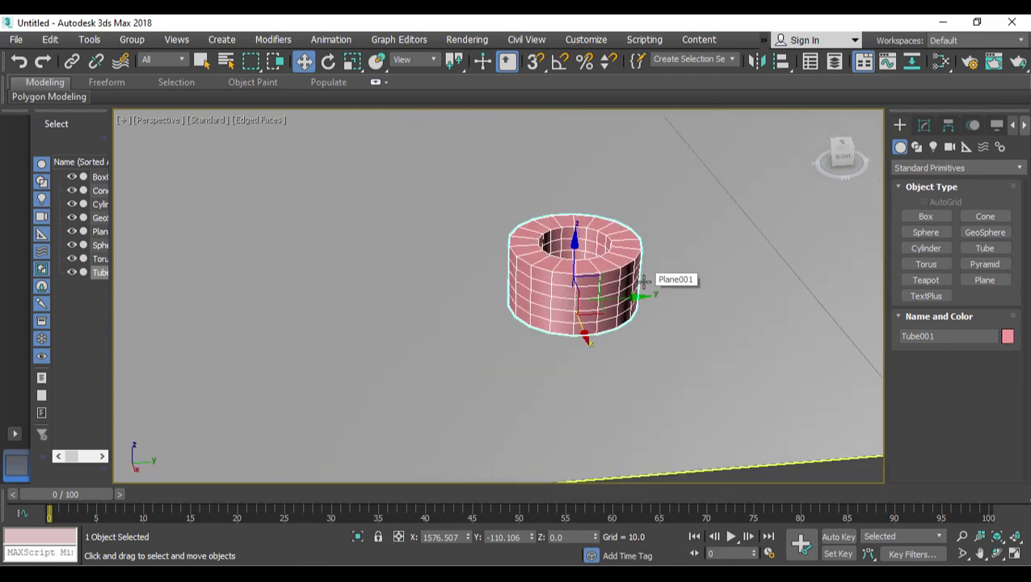
scroll(644, 281, down, 4)
alt+middle_drag(647, 282, 462, 166)
scroll(527, 221, down, 5)
middle_drag(527, 221, 361, 244)
scroll(444, 239, up, 5)
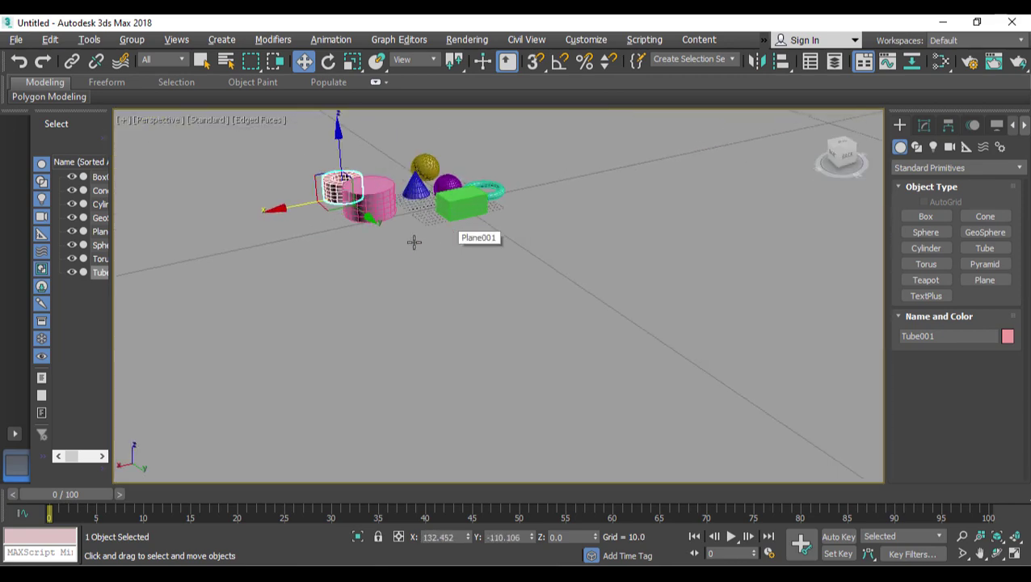
Step: Bring all primitives into view around the selected tube and enlarge the Perspective view with Expert Mode
scroll(414, 240, up, 6)
scroll(527, 252, down, 2)
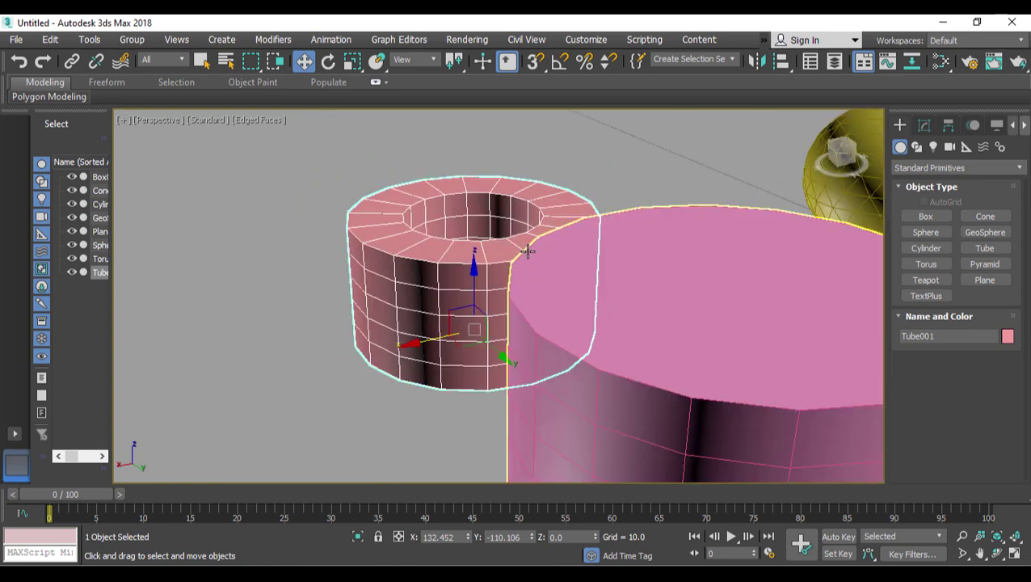
scroll(527, 252, down, 3)
alt+middle_drag(606, 269, 540, 303)
scroll(566, 274, down, 2)
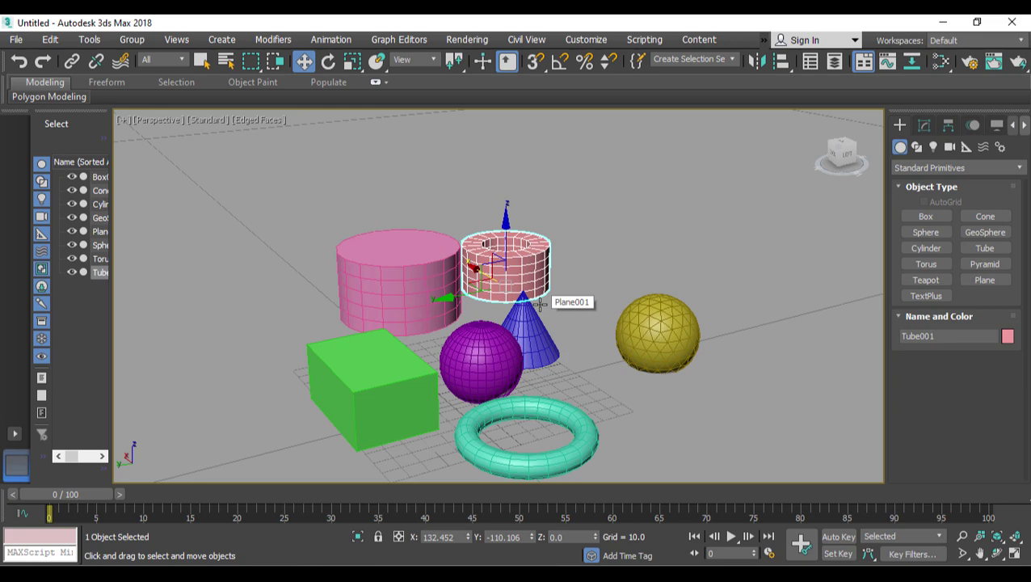
key(ctrl+x)
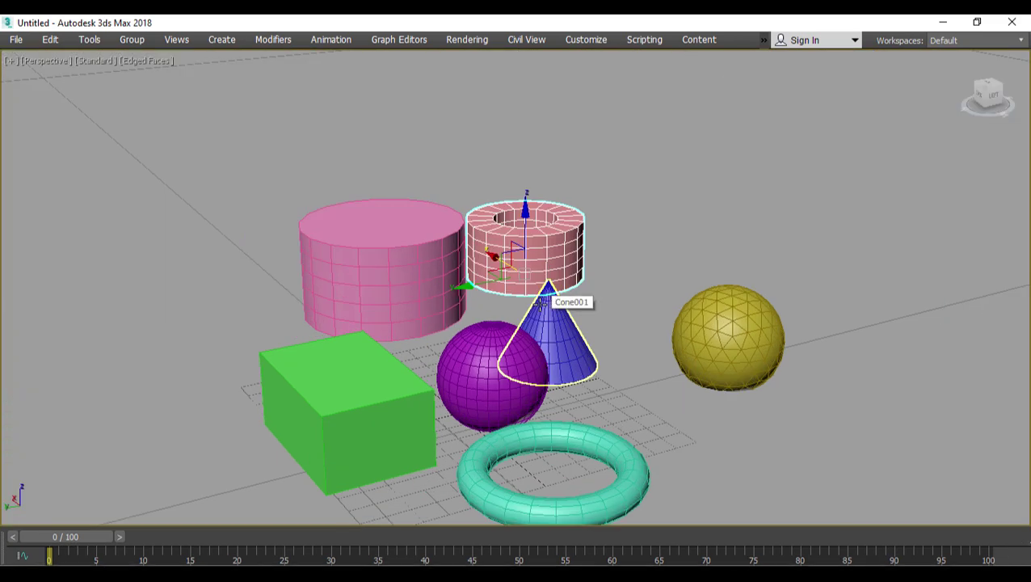
middle_drag(540, 302, 601, 287)
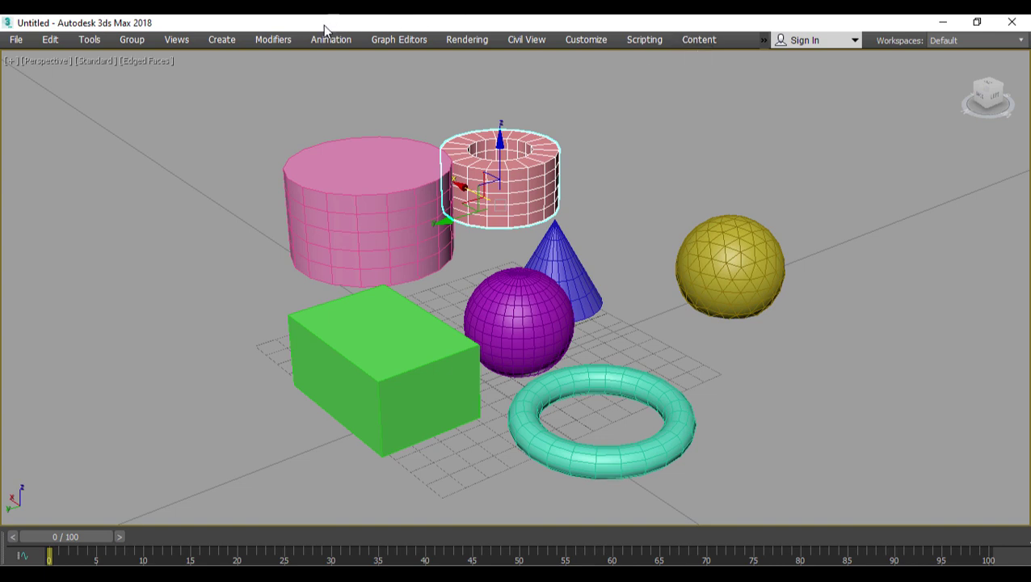
Step: Look through the editing and object creation commands available in Expert Mode, and exit it to restore the full interface
click(48, 41)
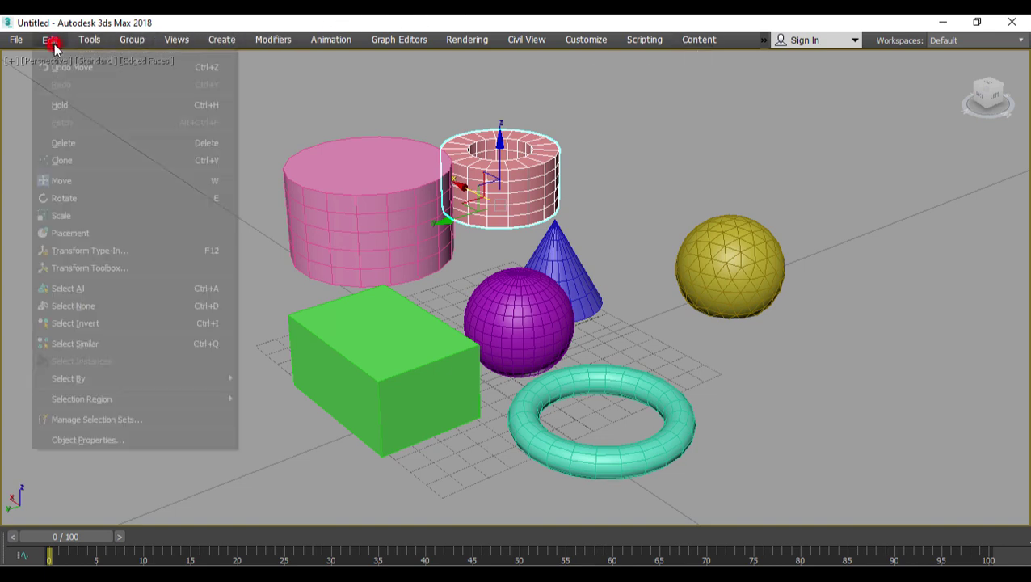
click(49, 40)
click(87, 41)
mouse_move(142, 48)
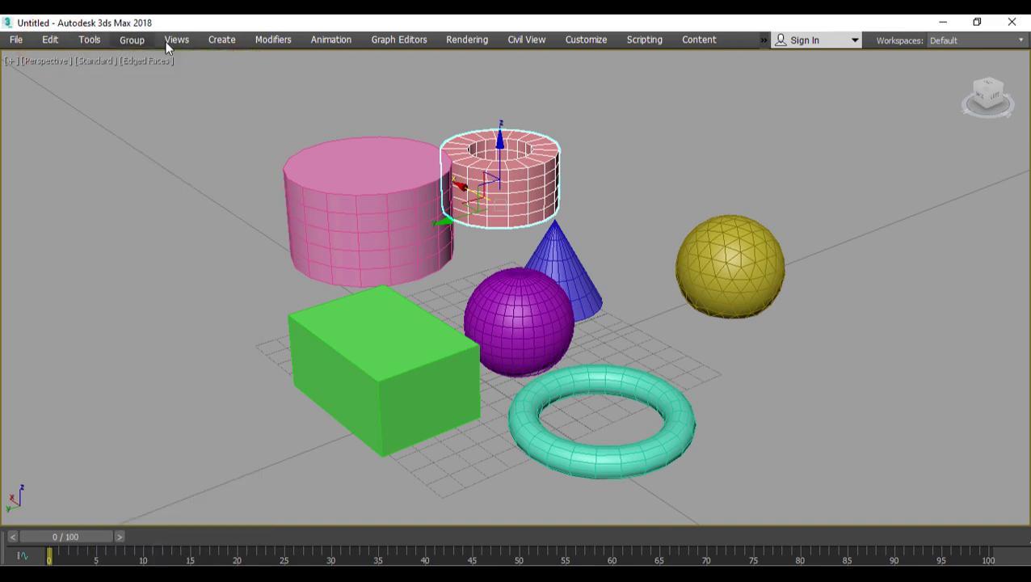
mouse_move(230, 46)
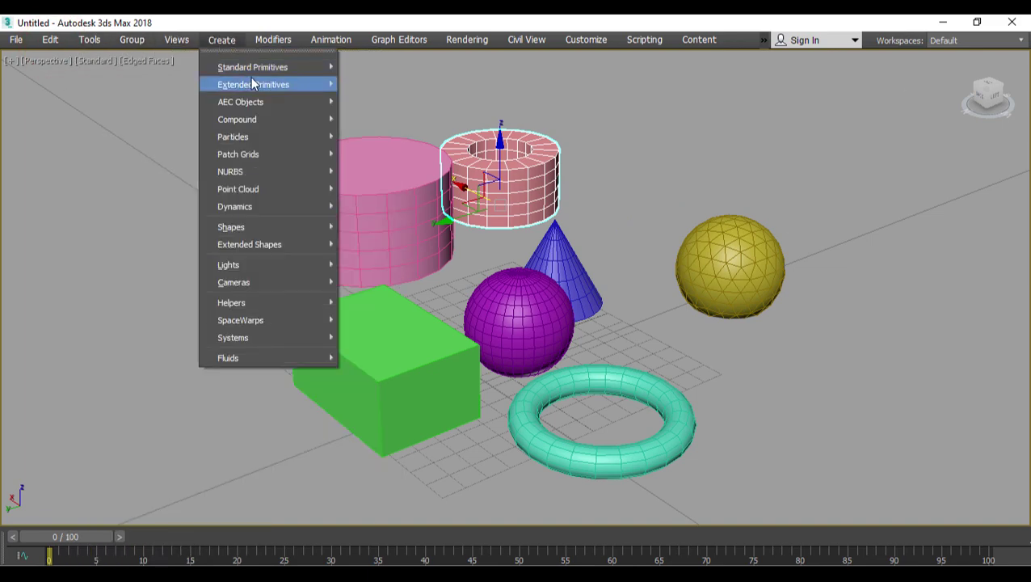
click(570, 19)
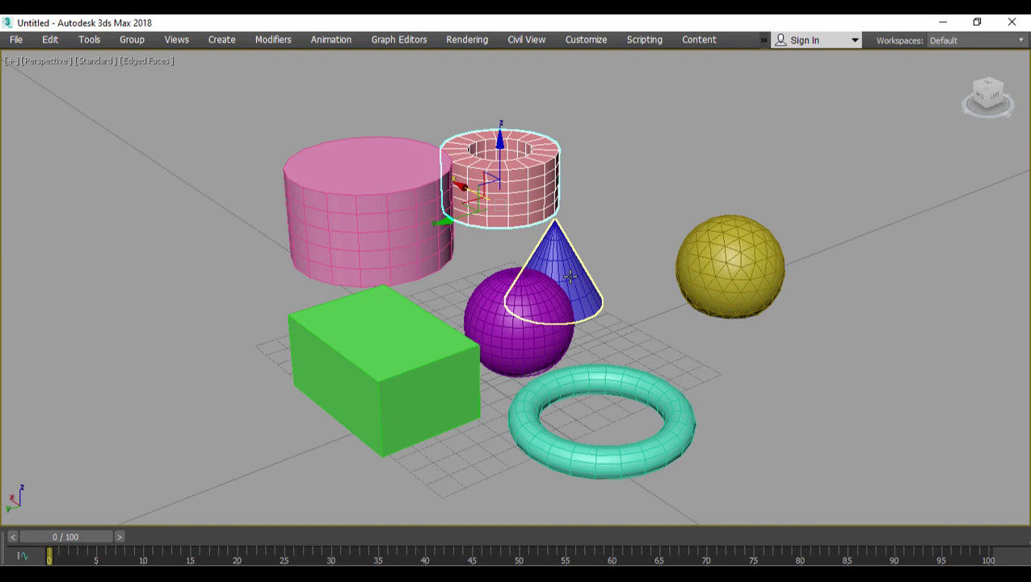
key(ctrl+x)
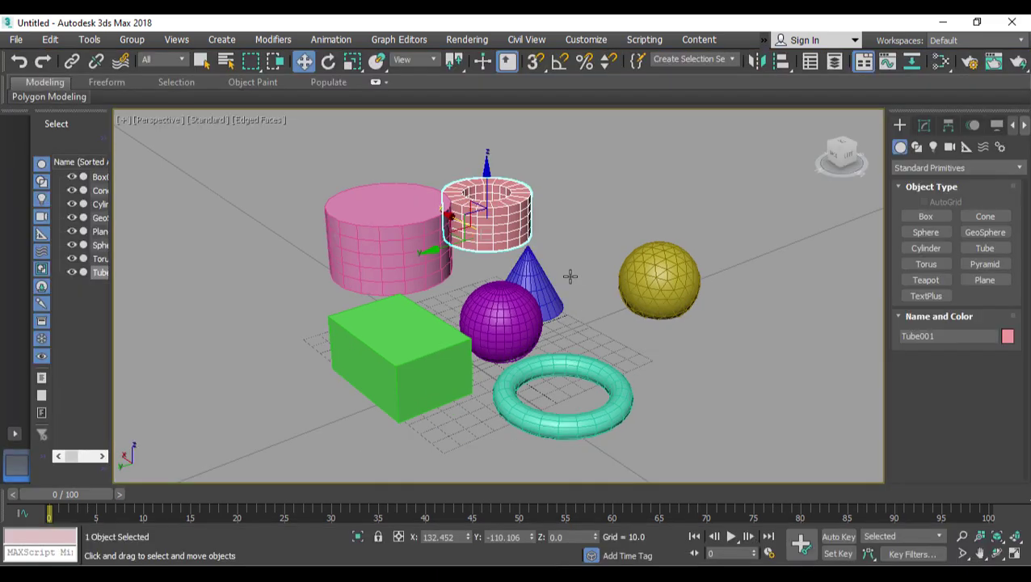